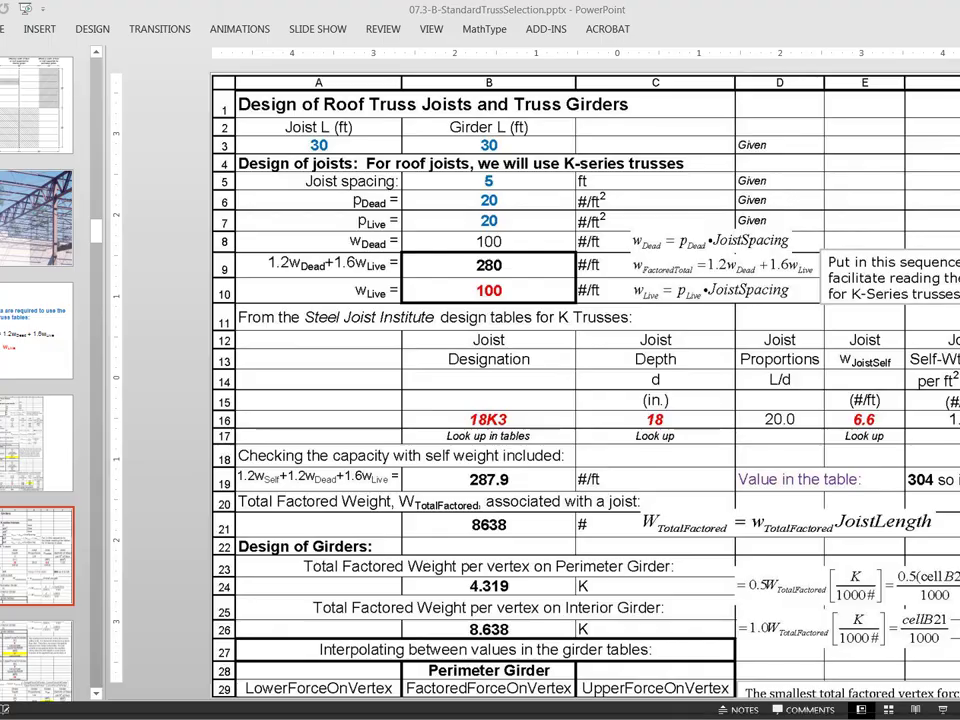
Switch to the Excel truss workbook and review the given joist and girder lengths, joist spacing, and dead and live loads.
key(alt+Tab)
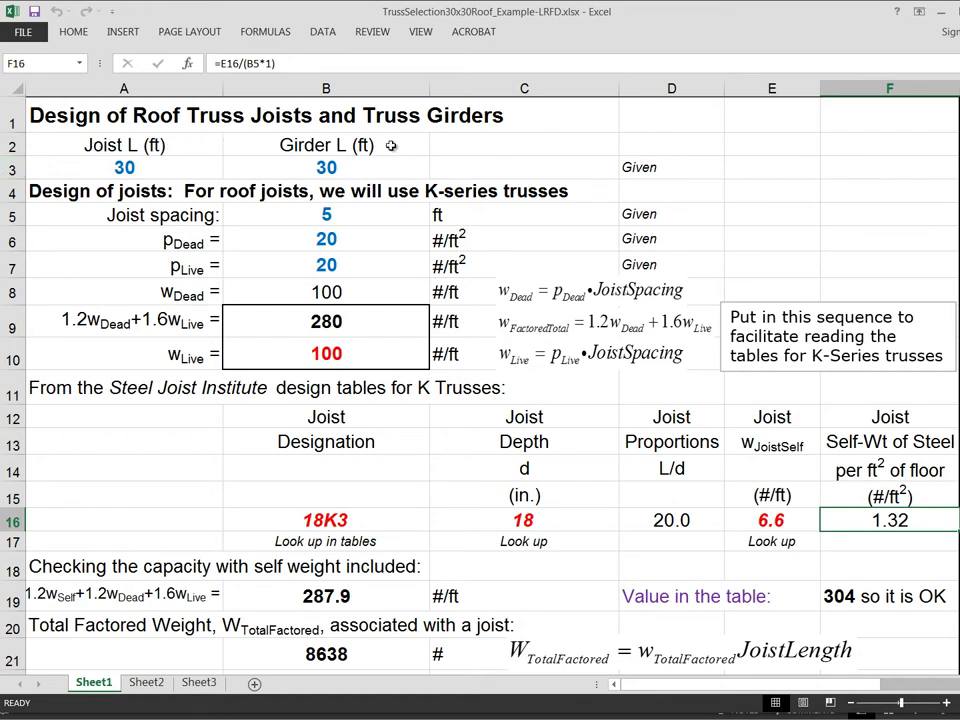
click(108, 173)
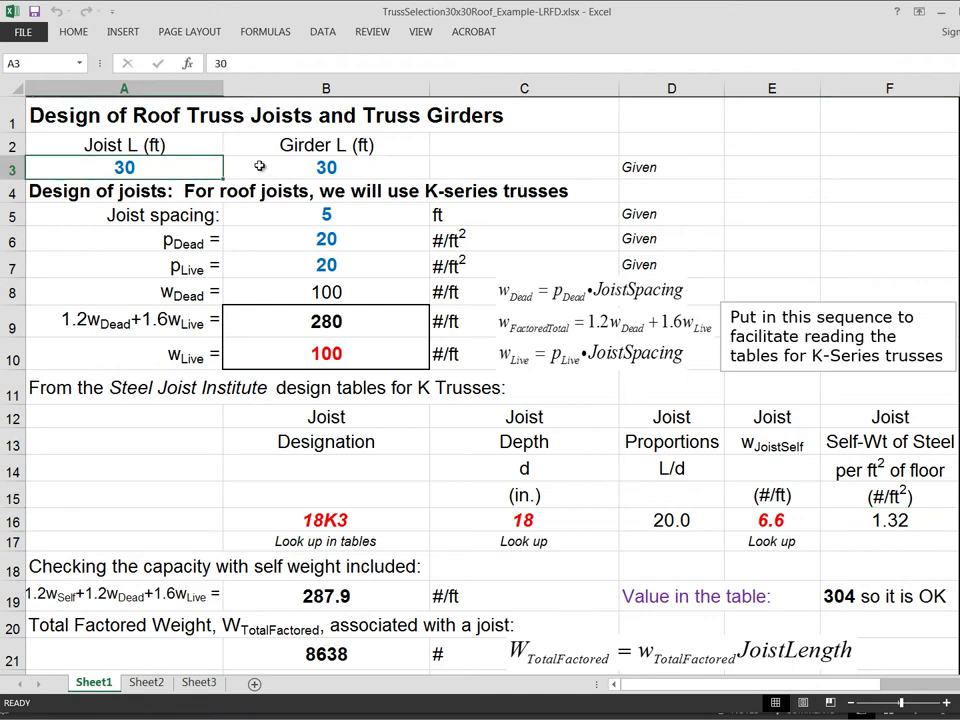
click(311, 166)
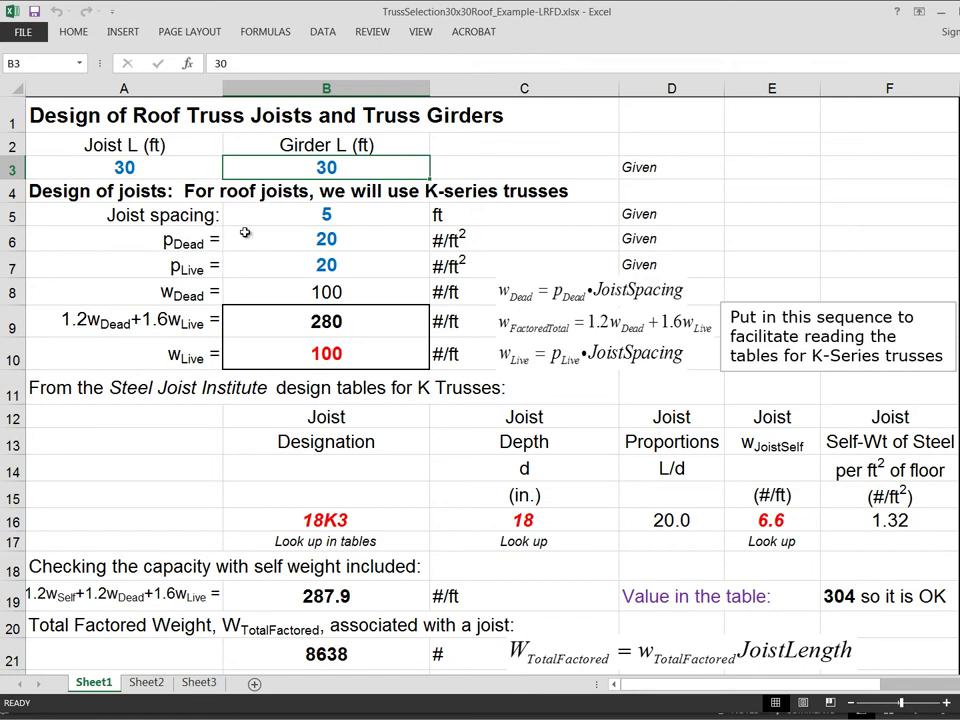
click(322, 214)
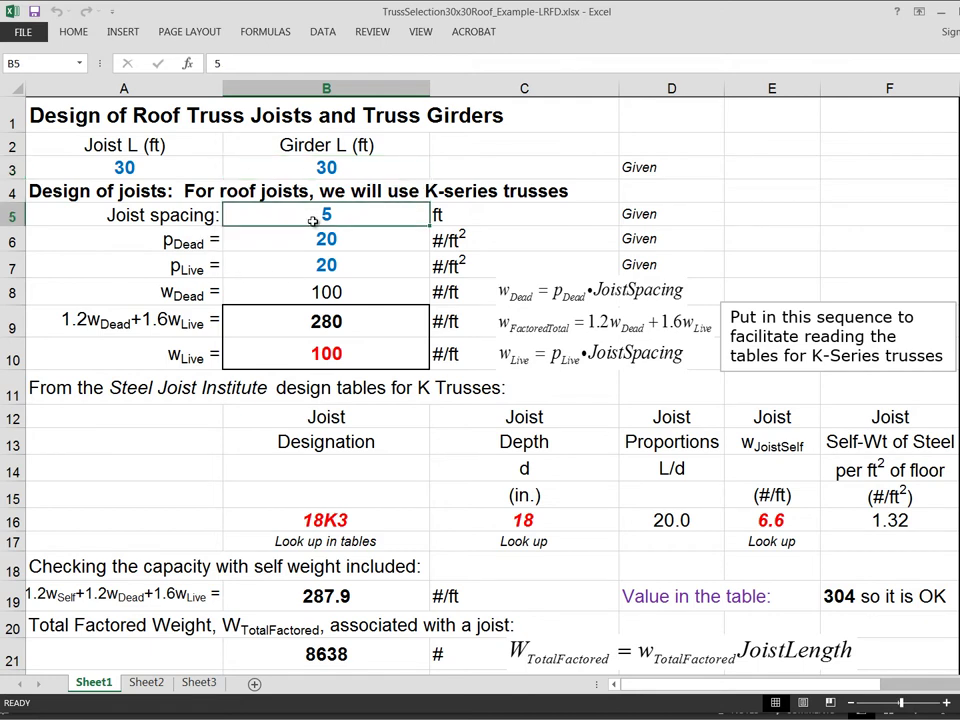
click(310, 239)
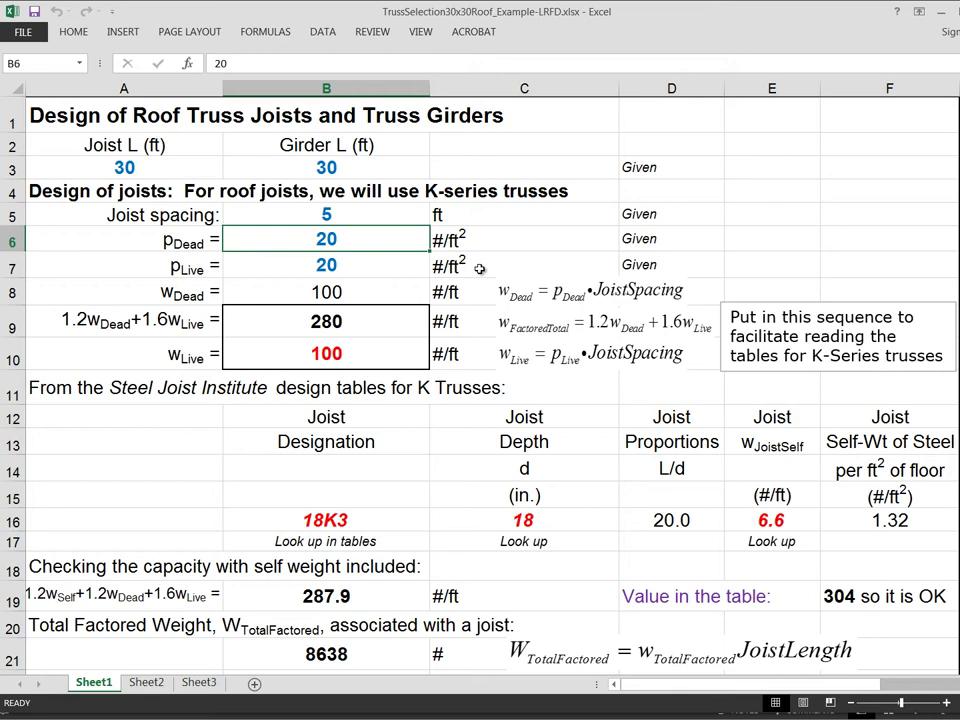
click(377, 267)
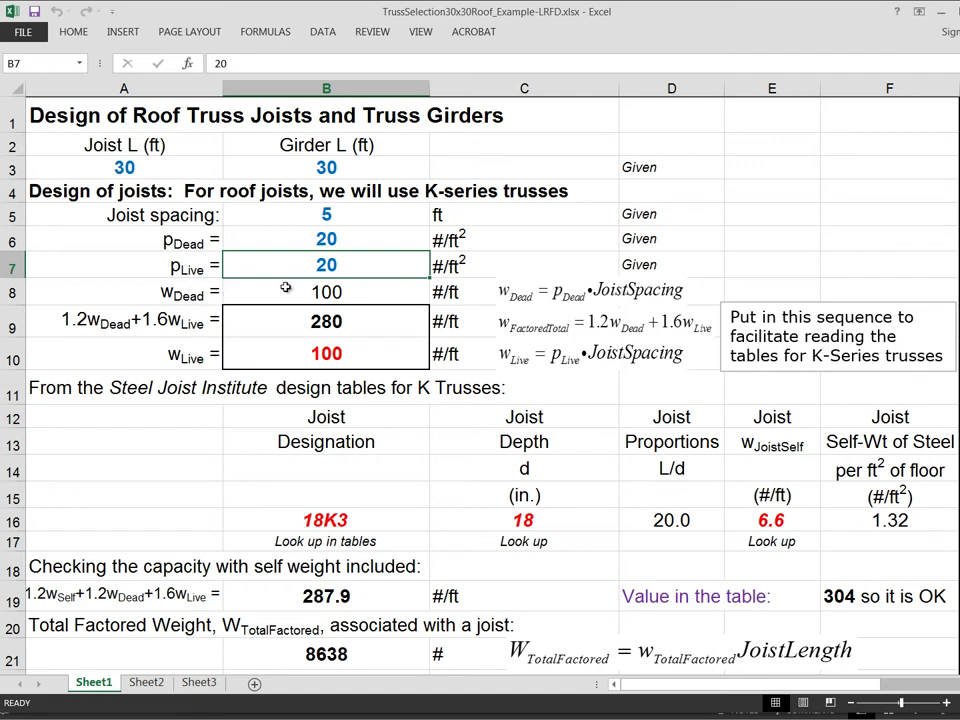
Examine the formulas for the joist's dead, live and factored total line loads in the K-series design section.
click(287, 289)
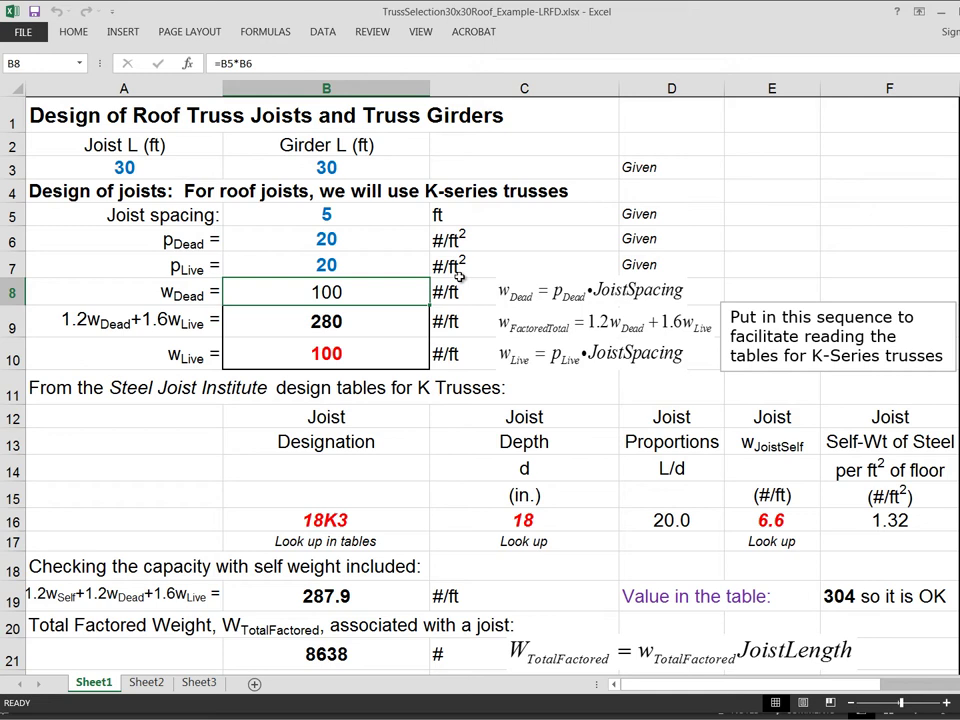
click(378, 362)
click(376, 470)
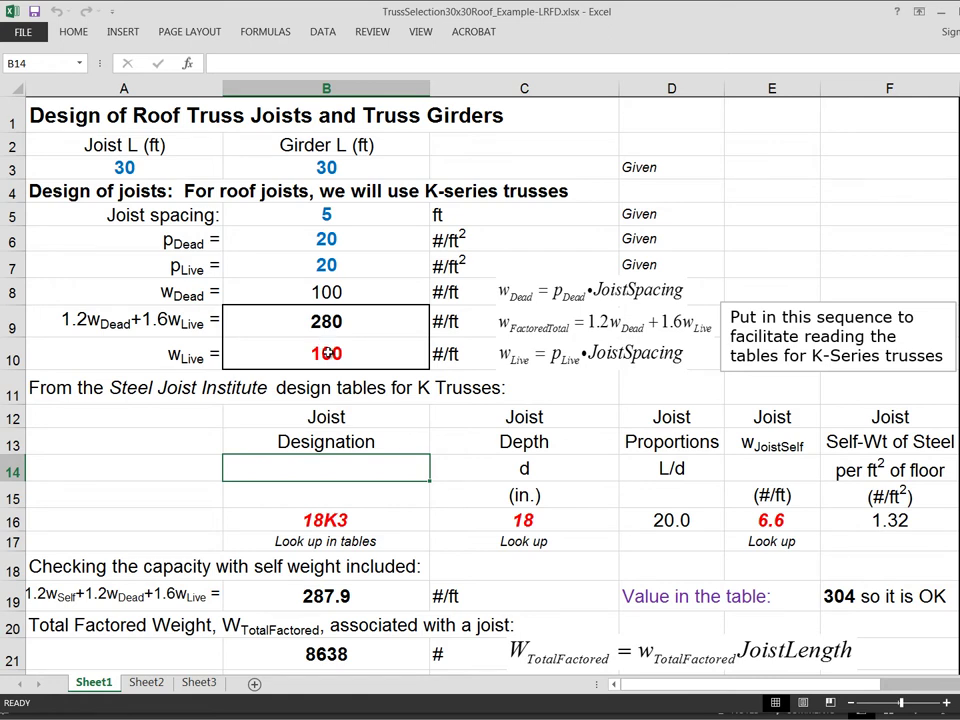
click(328, 353)
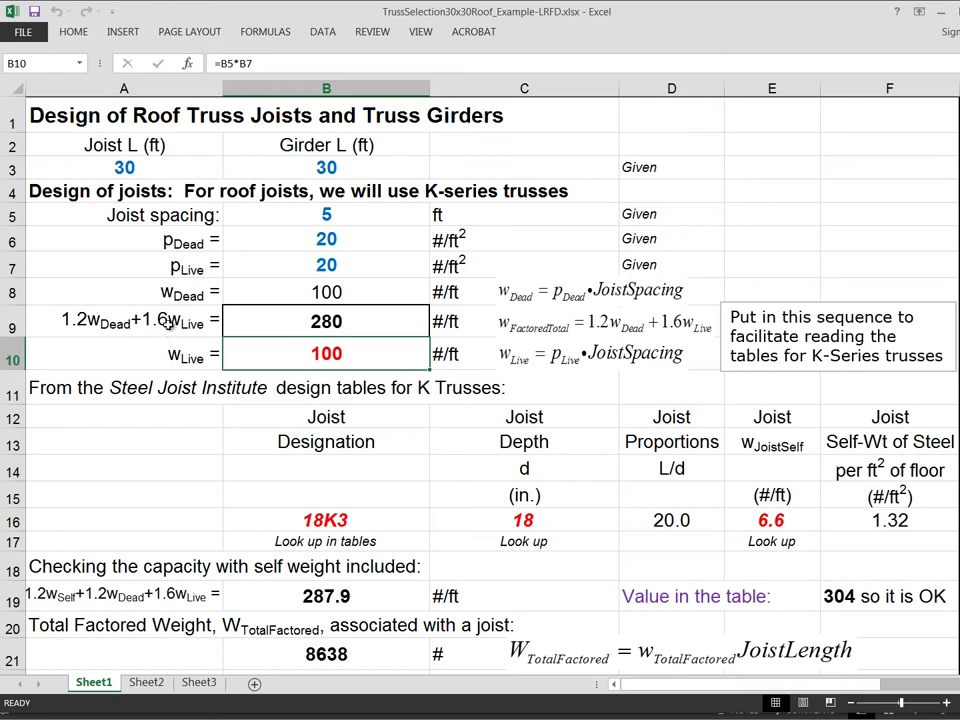
click(340, 321)
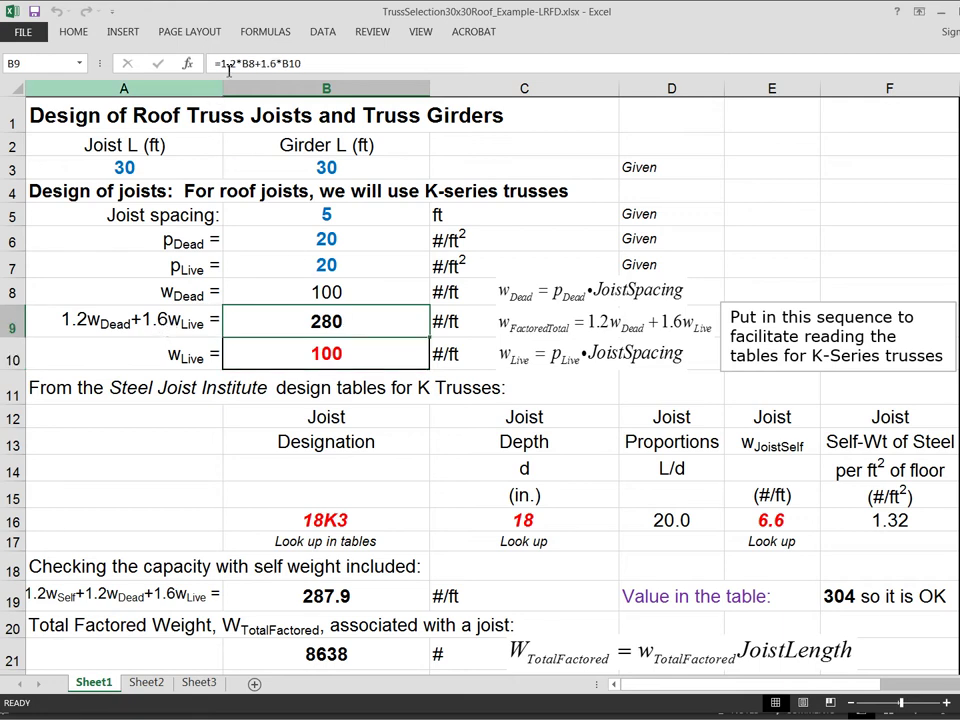
click(327, 291)
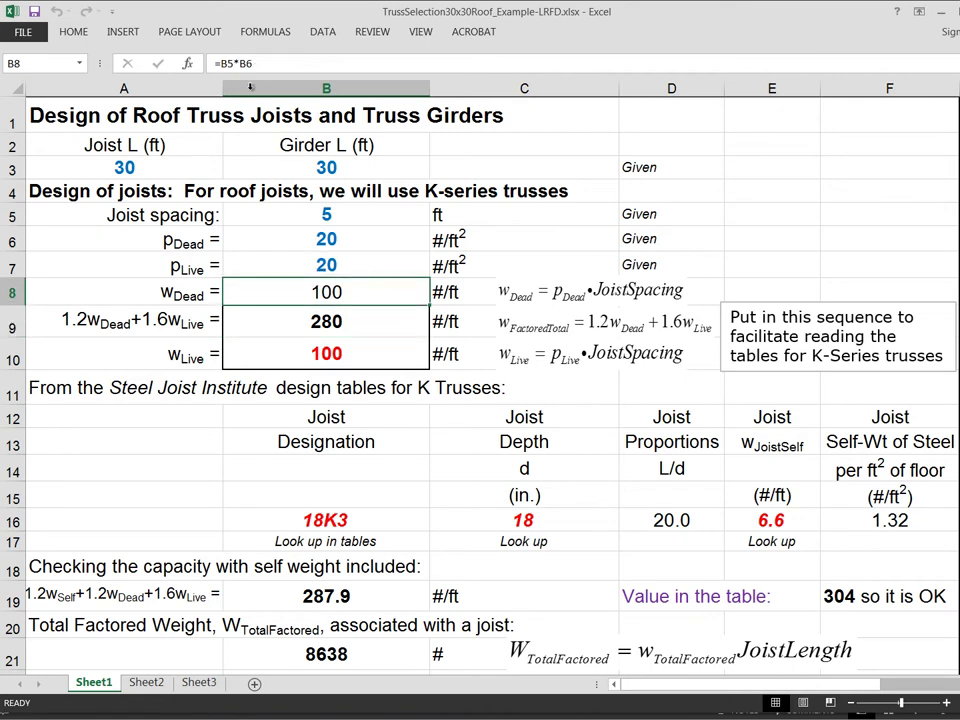
click(302, 318)
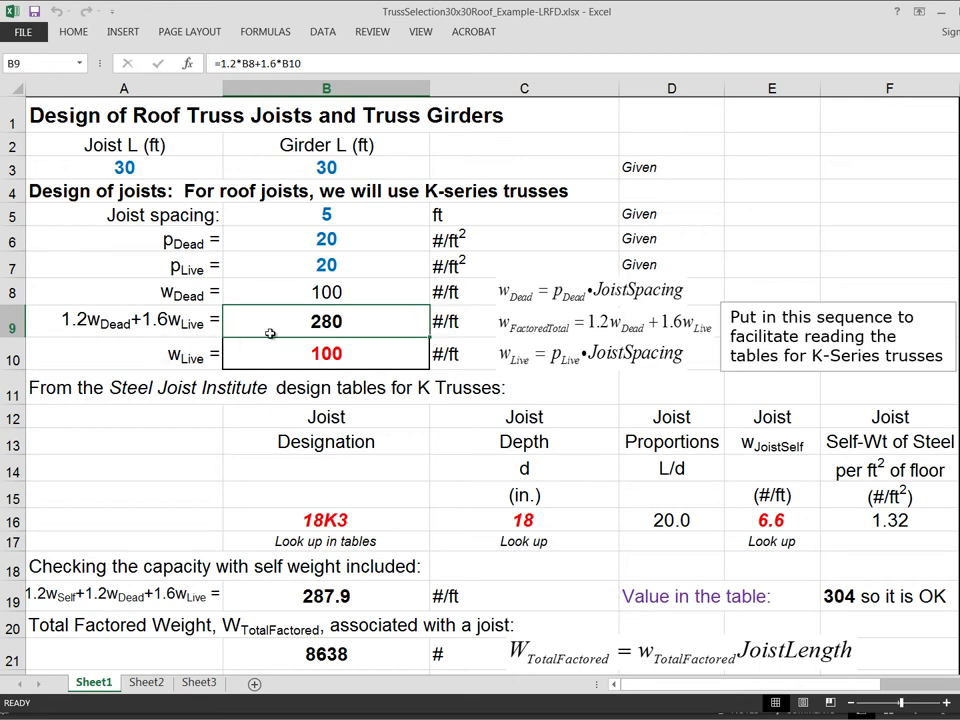
drag(270, 334, 330, 356)
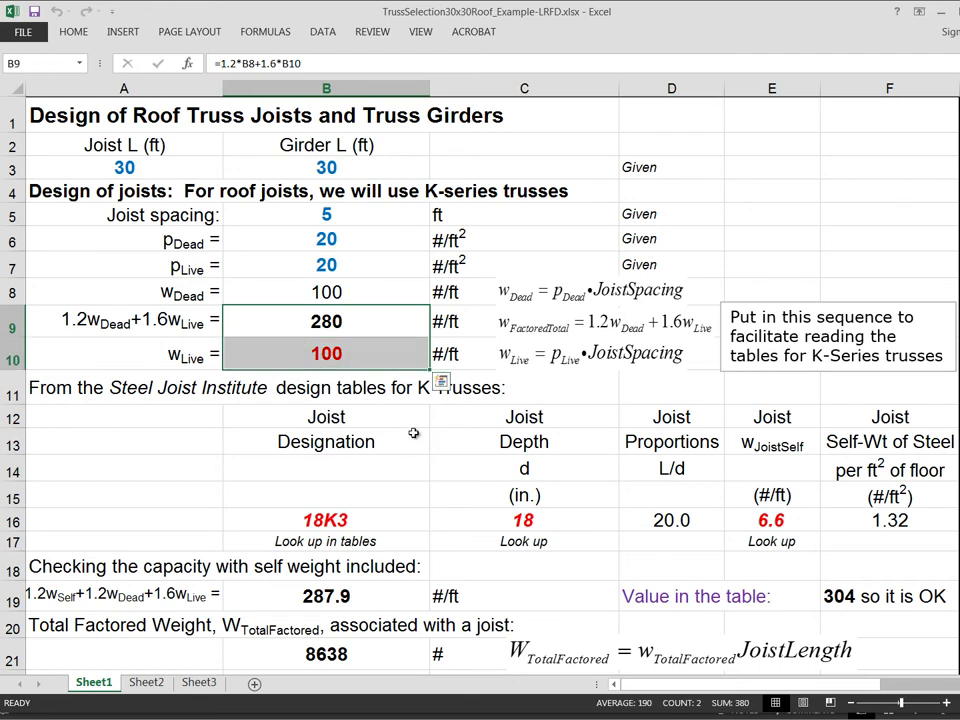
click(413, 433)
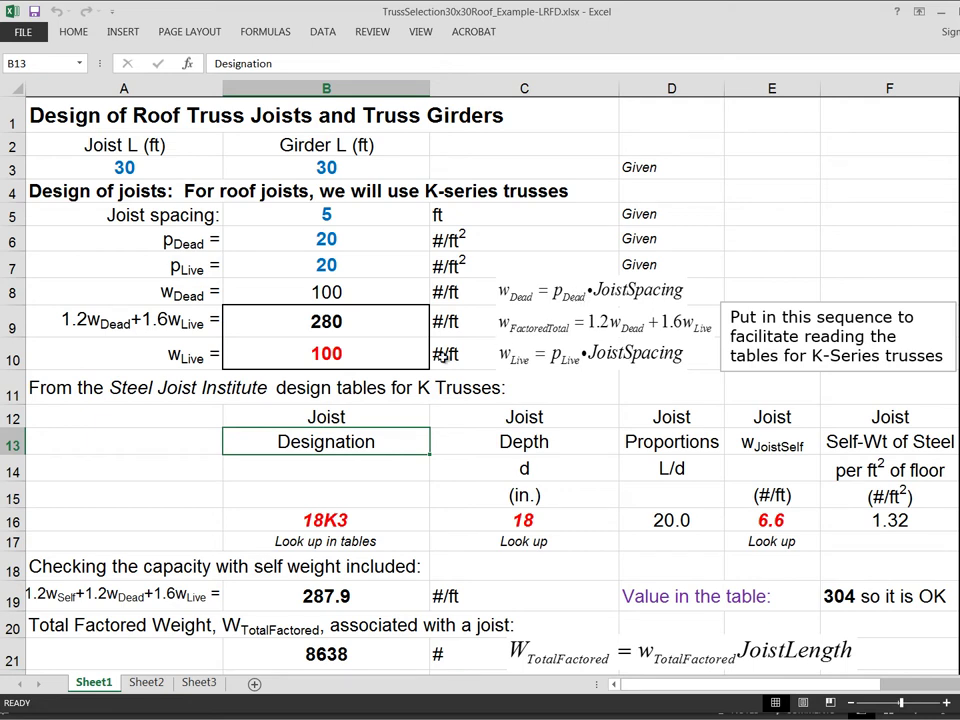
click(345, 292)
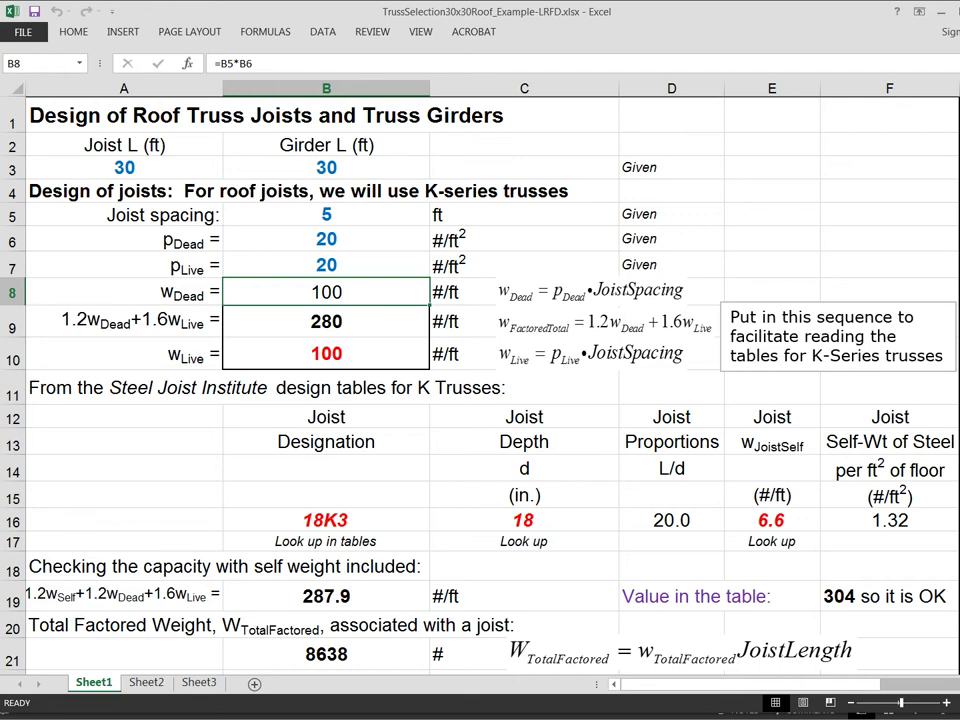
Inspect the formulas for joist proportions, steel self-weight per area and factored load with self weight, checking capacity against the K-series table in PowerPoint.
key(alt+Tab)
click(640, 521)
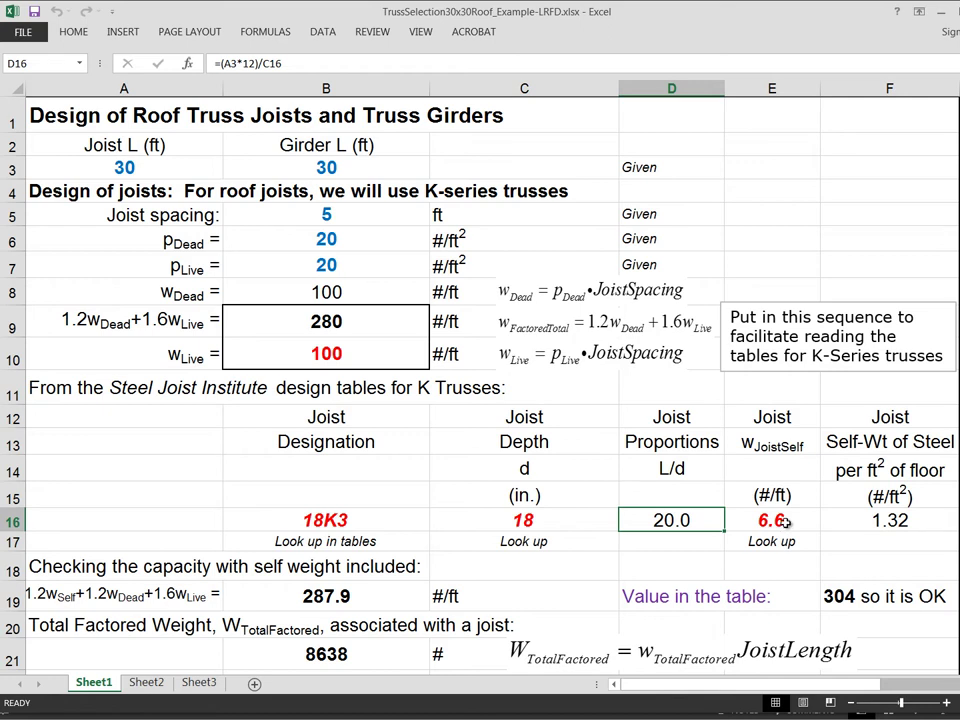
click(875, 519)
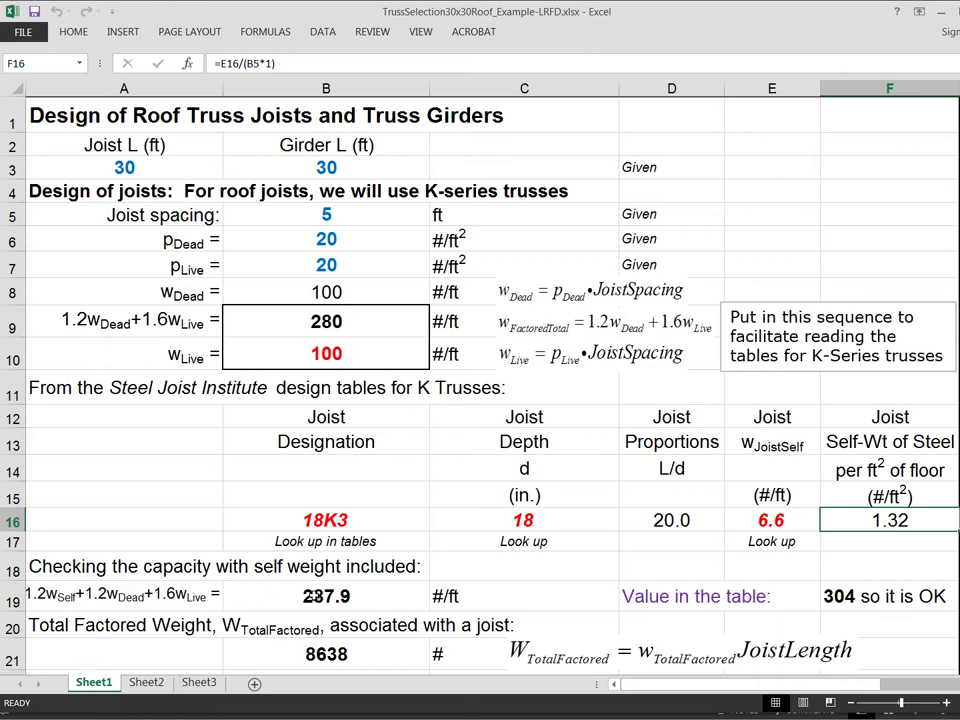
click(333, 597)
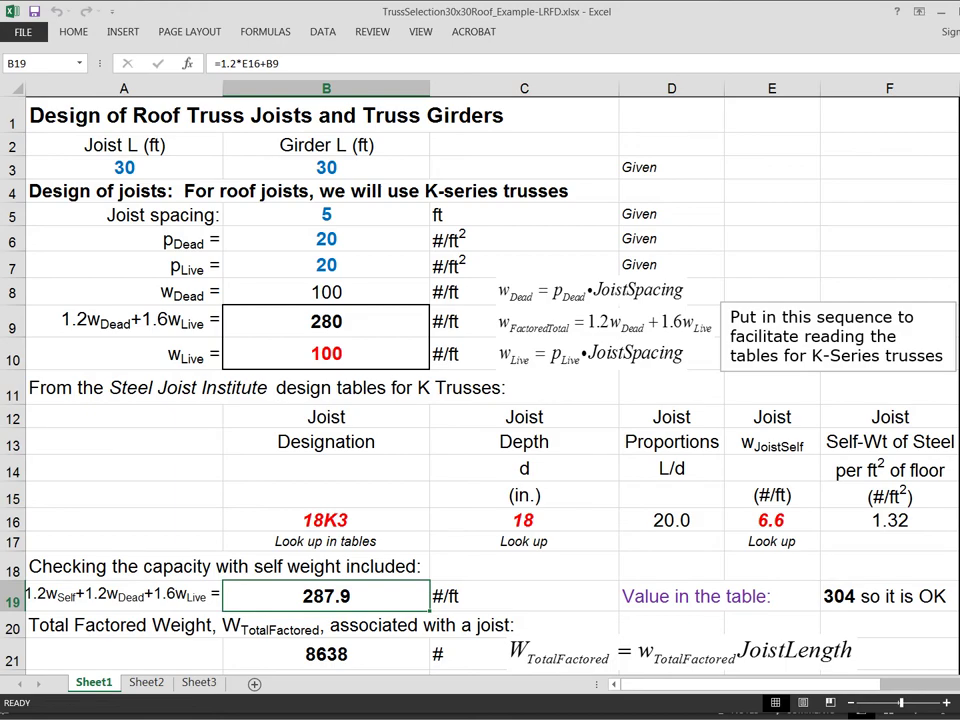
key(alt+Tab)
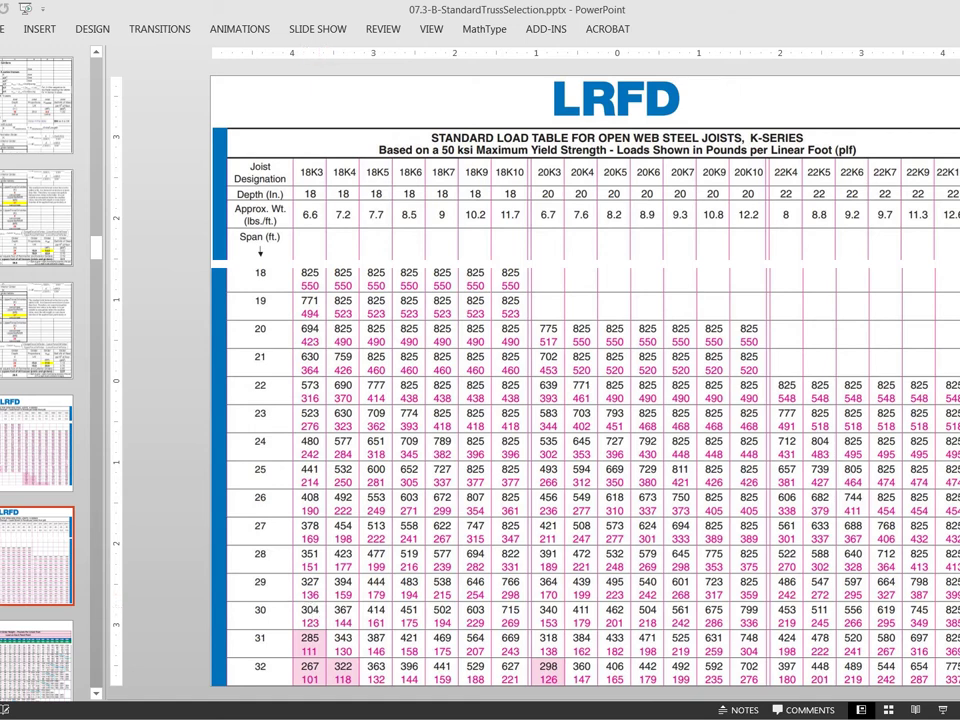
key(alt+Tab)
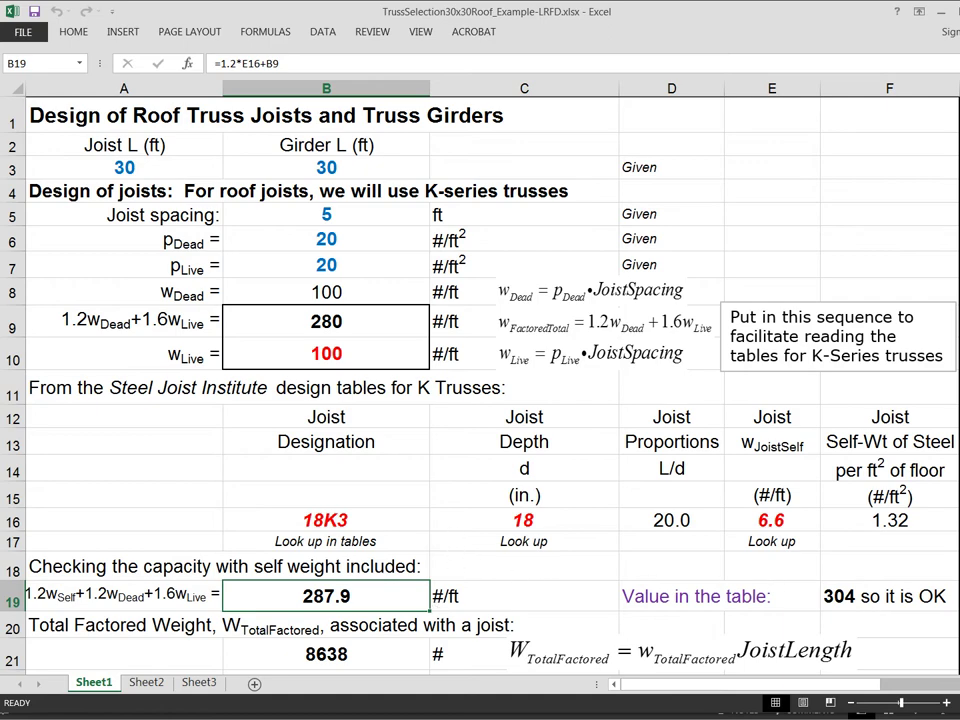
Examine the formula for the joist's total factored weight and review the perimeter and interior girder design sections.
scroll(480, 380, down, 3)
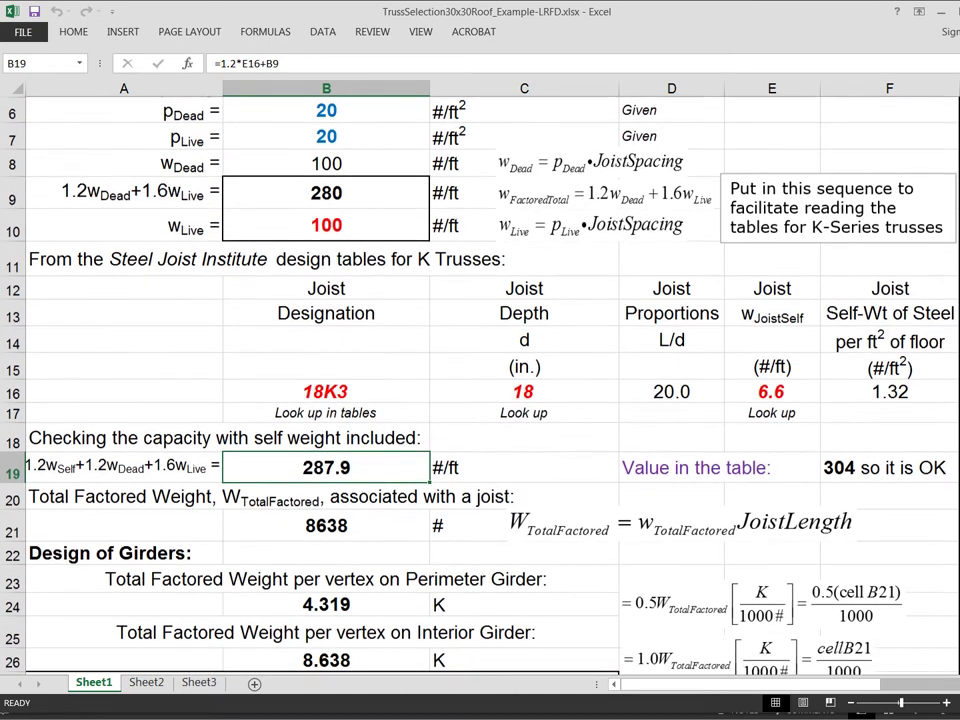
scroll(219, 313, down, 2)
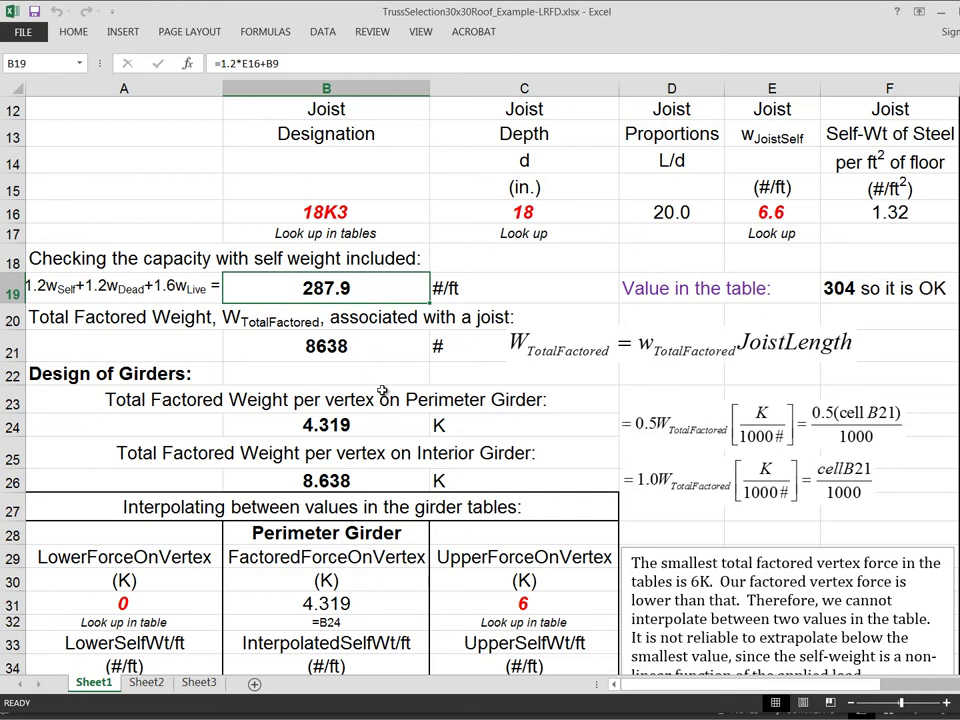
click(362, 347)
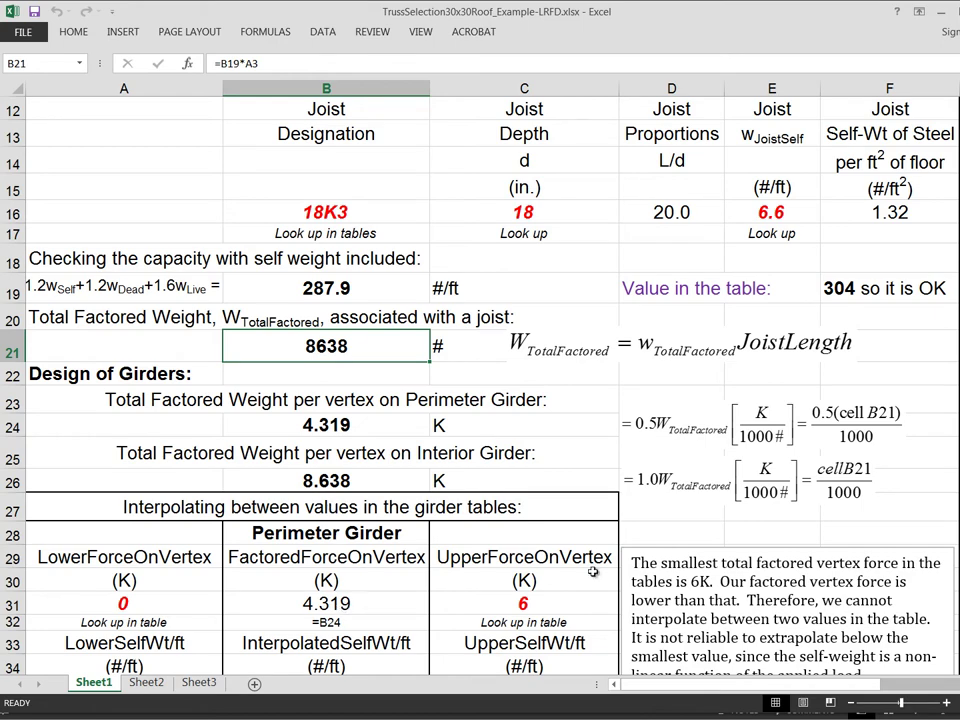
scroll(419, 193, down, 3)
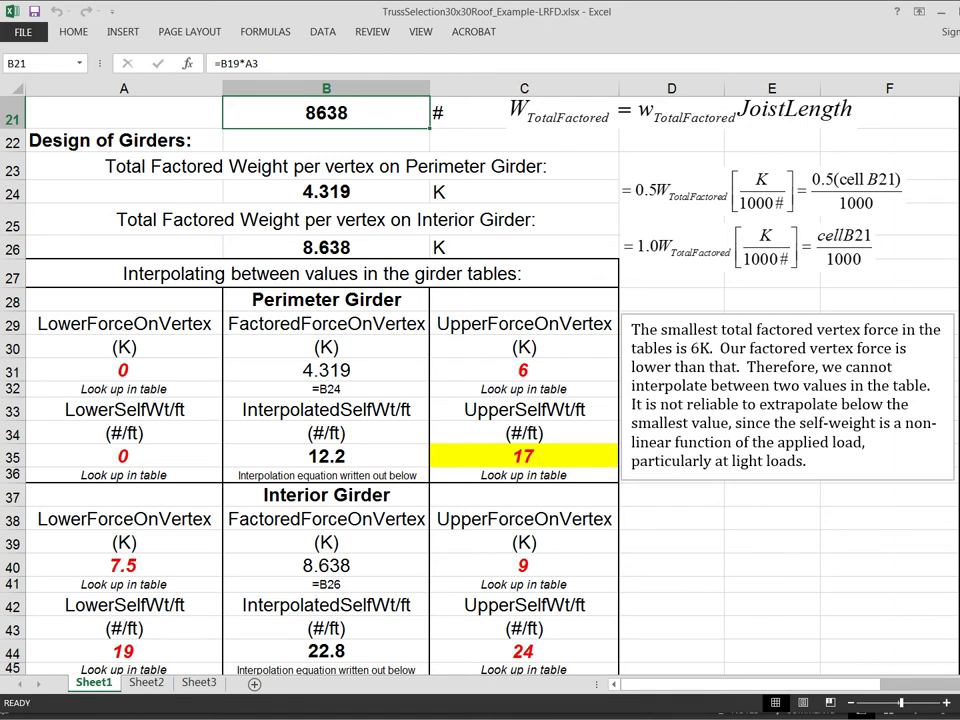
scroll(401, 435, down, 1)
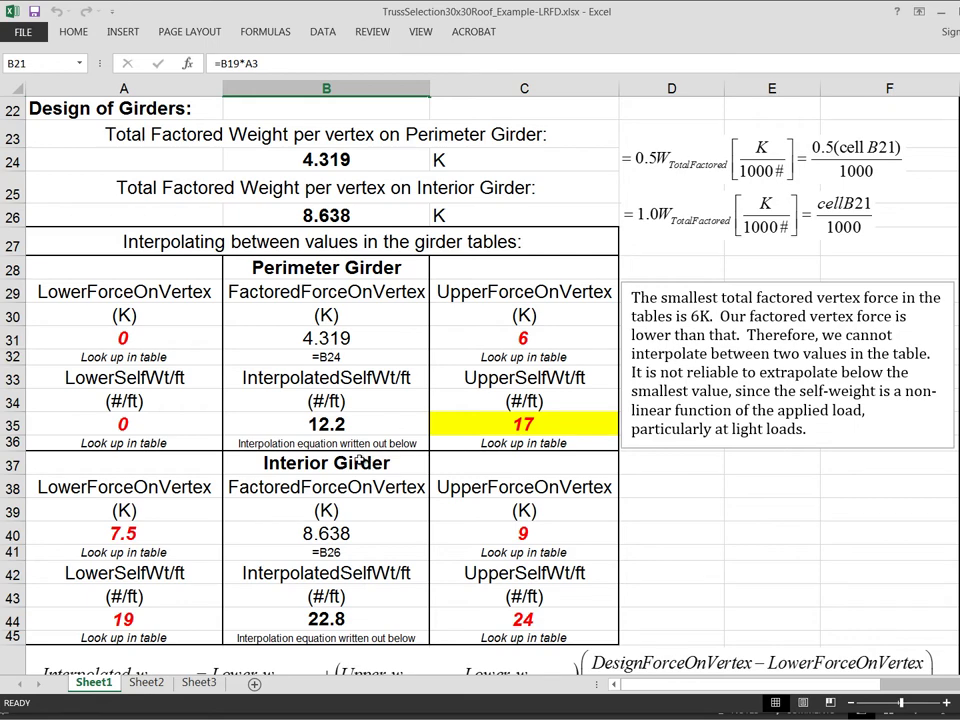
Switch to the PowerPoint presentation and display the joist girder weight table for the 30 ft girder span.
key(alt+Tab)
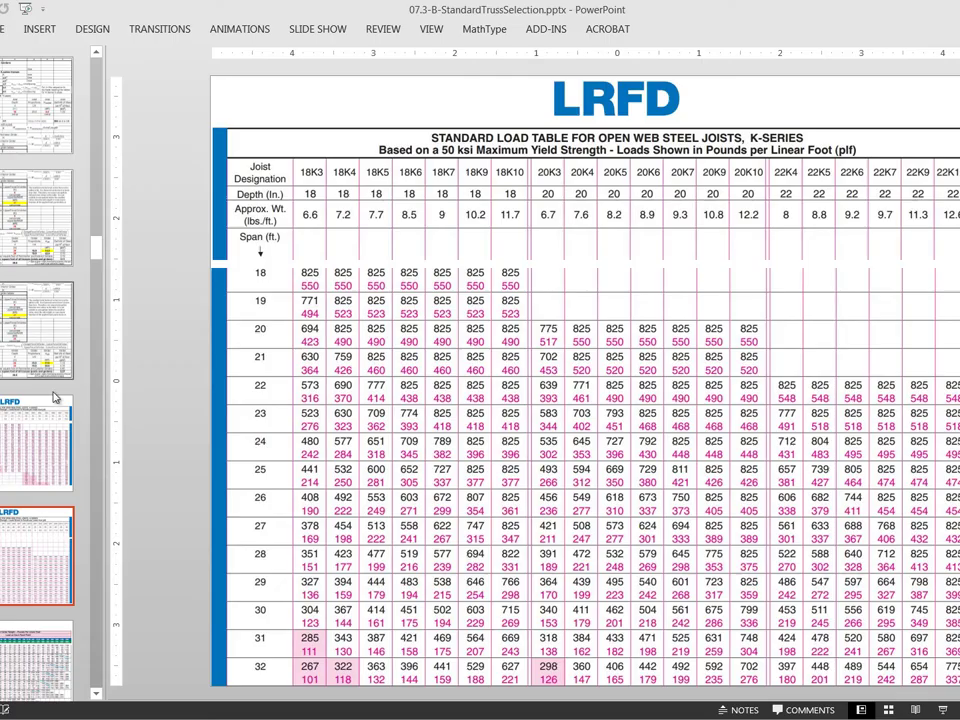
scroll(95, 555, down, 5)
scroll(42, 248, up, 3)
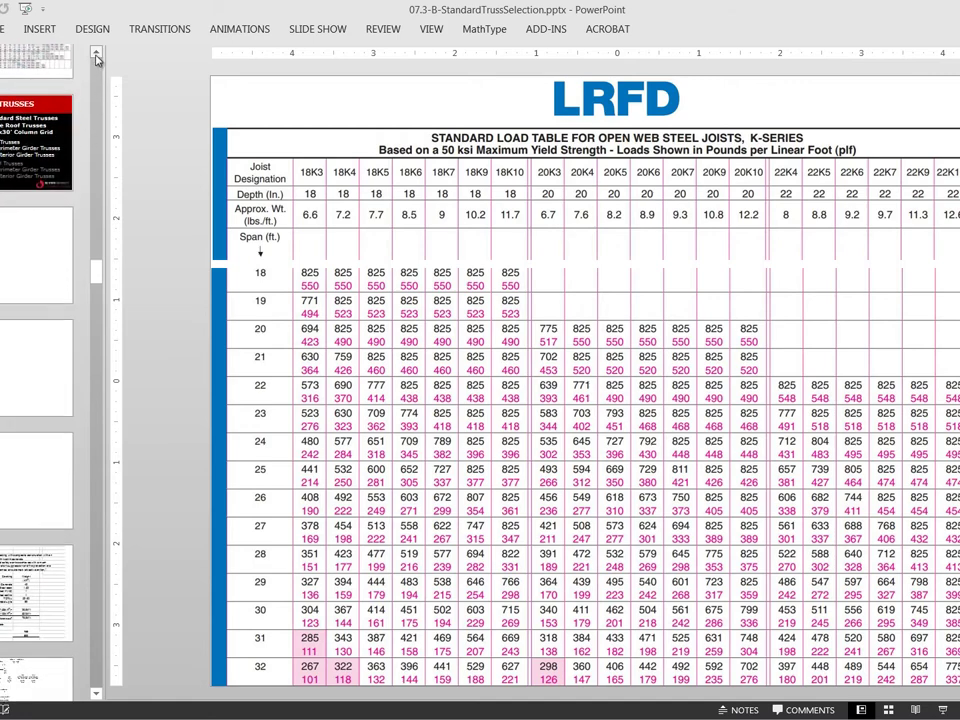
click(42, 248)
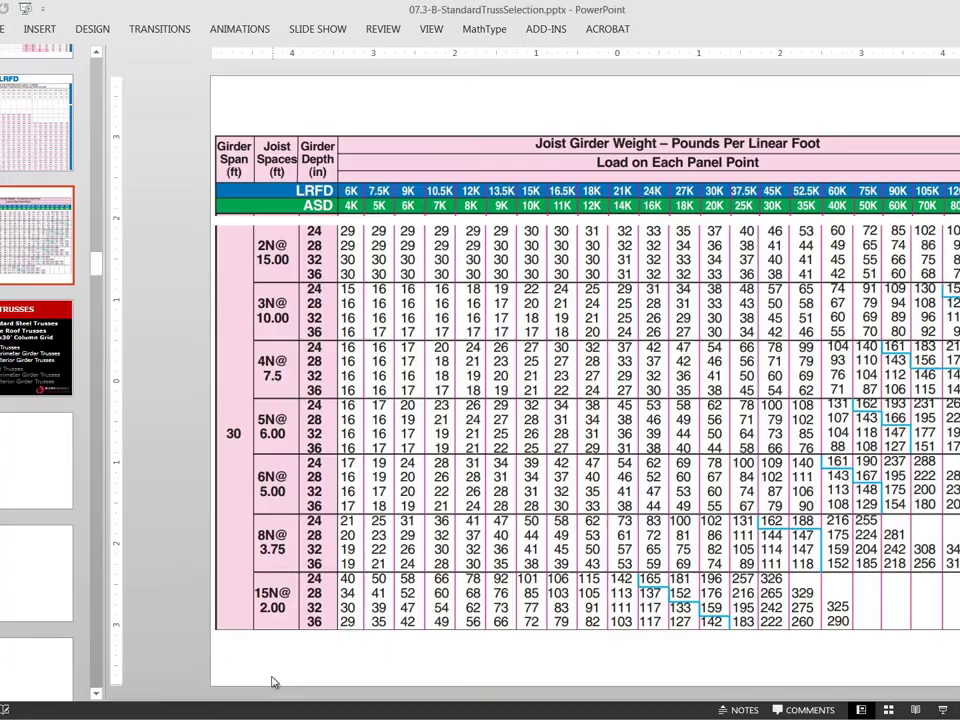
Return to the Excel workbook and compare the interior girder's interpolated self-weight formula with the written interpolation equation.
key(alt+Tab)
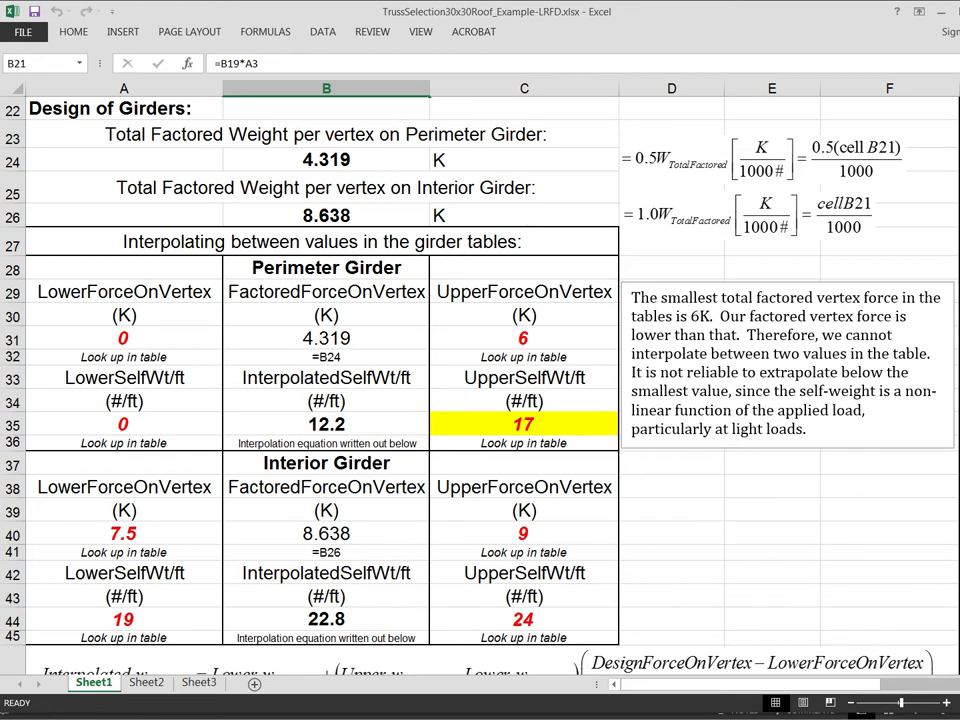
scroll(305, 570, down, 1)
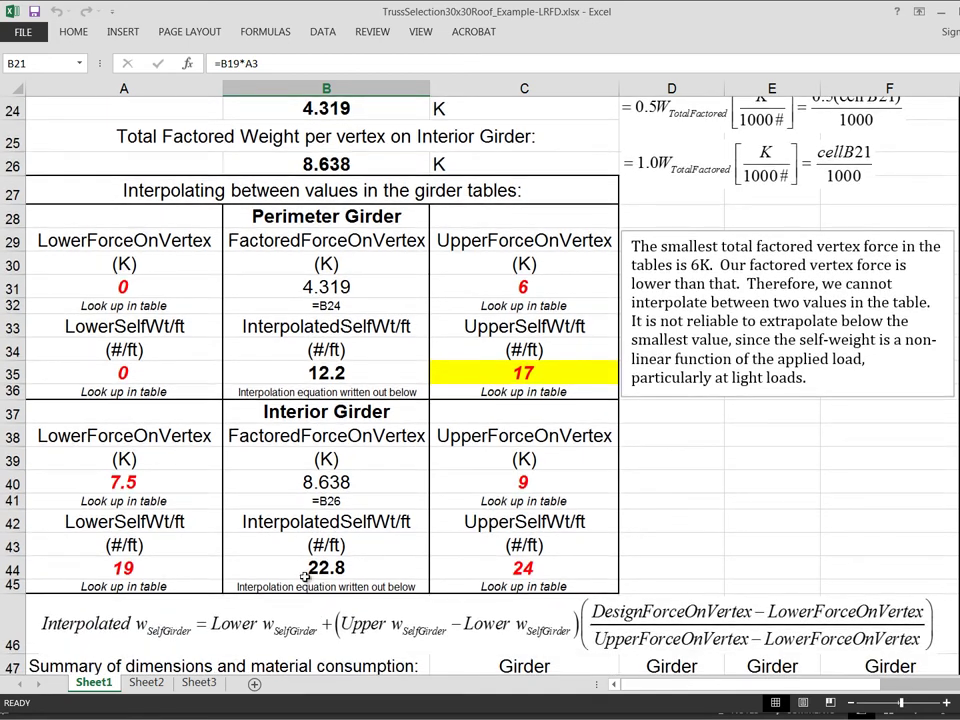
click(307, 567)
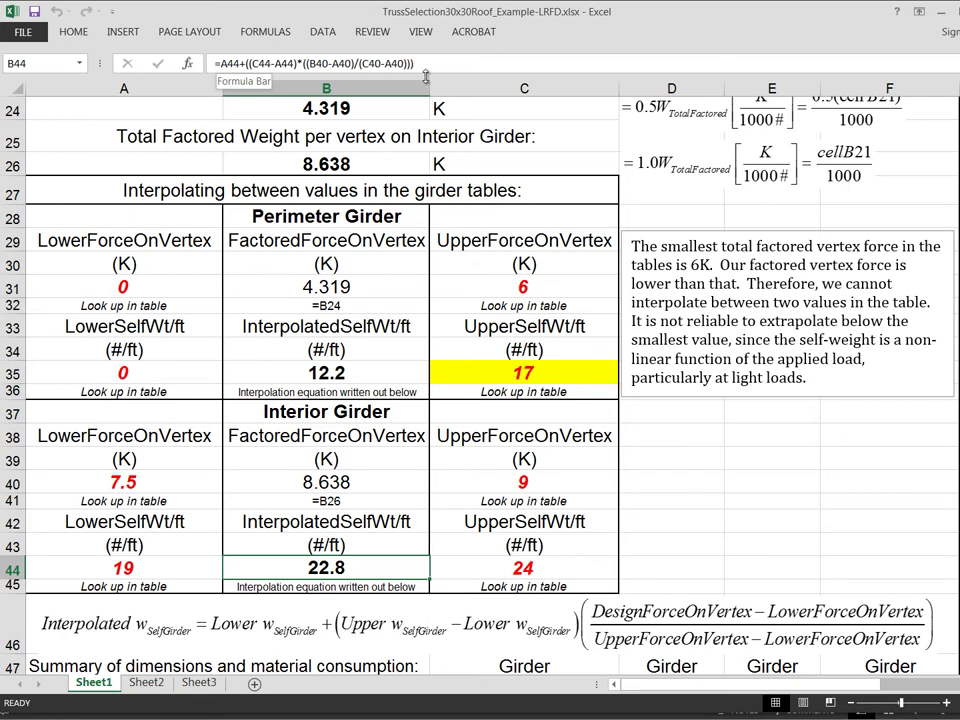
click(490, 632)
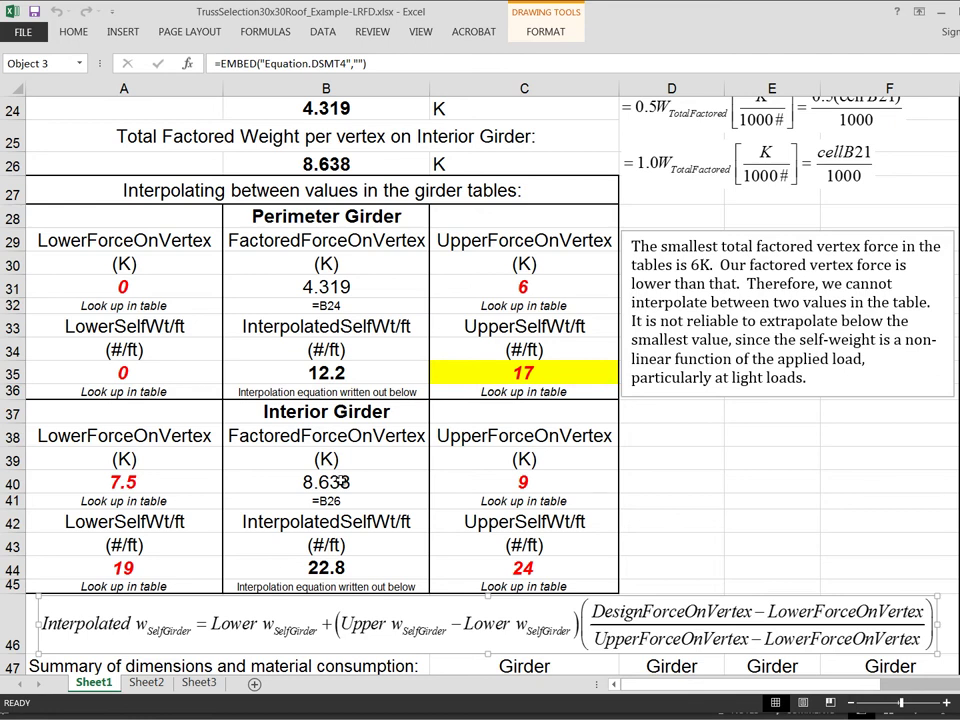
Set the interior girder's FactoredForceOnVertex in cell B40 to 9.
click(340, 482)
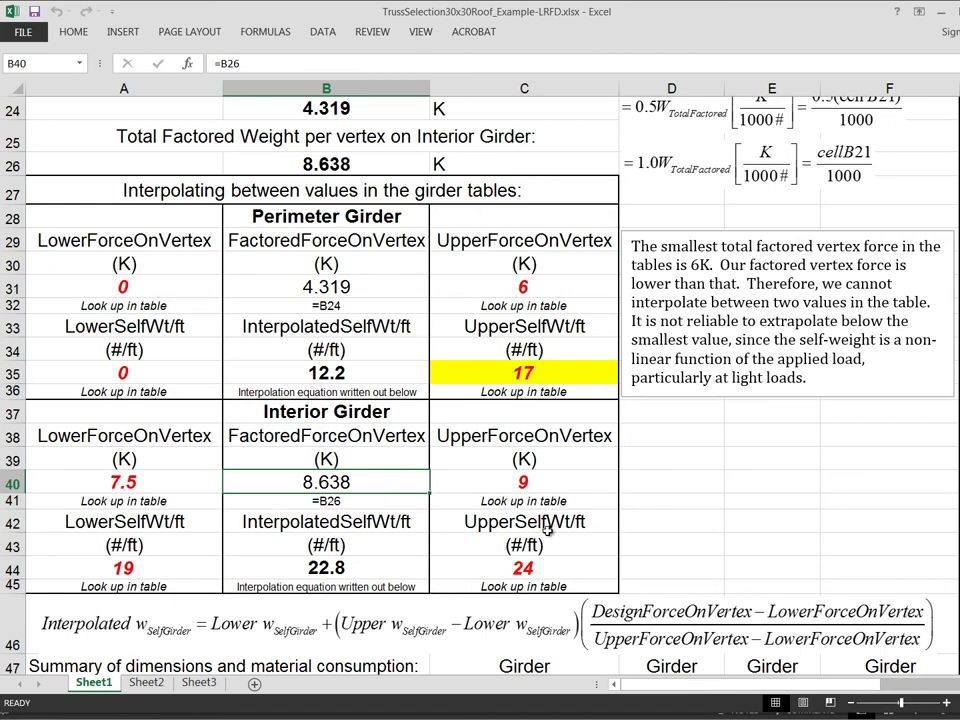
text(9)
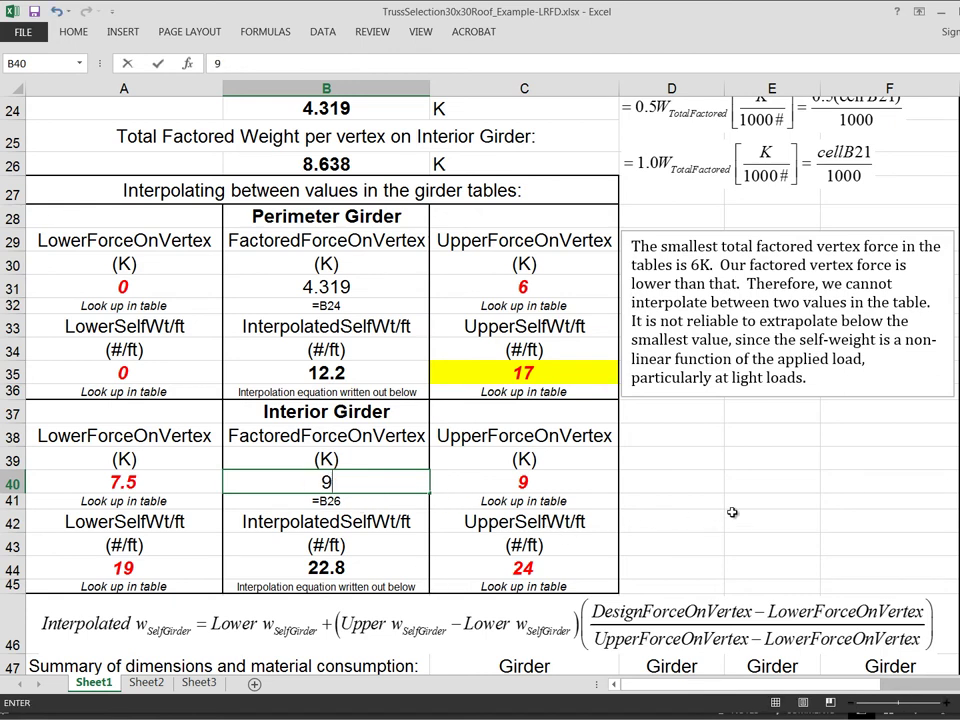
click(731, 514)
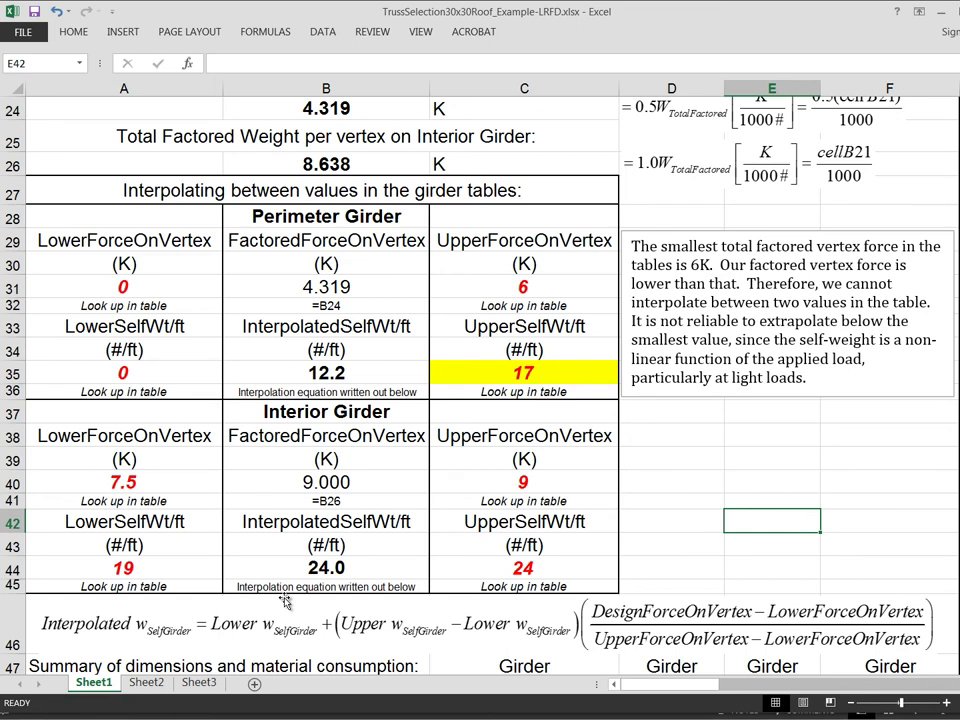
Set the interior girder's FactoredForceOnVertex in cell B40 to 7.5.
click(326, 485)
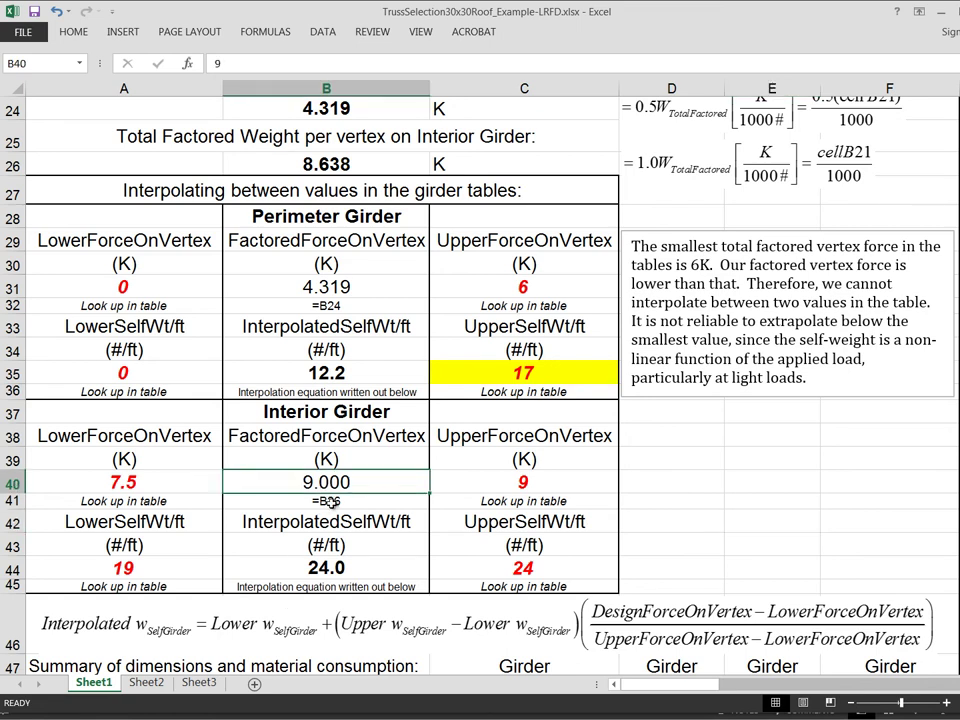
text(7.5)
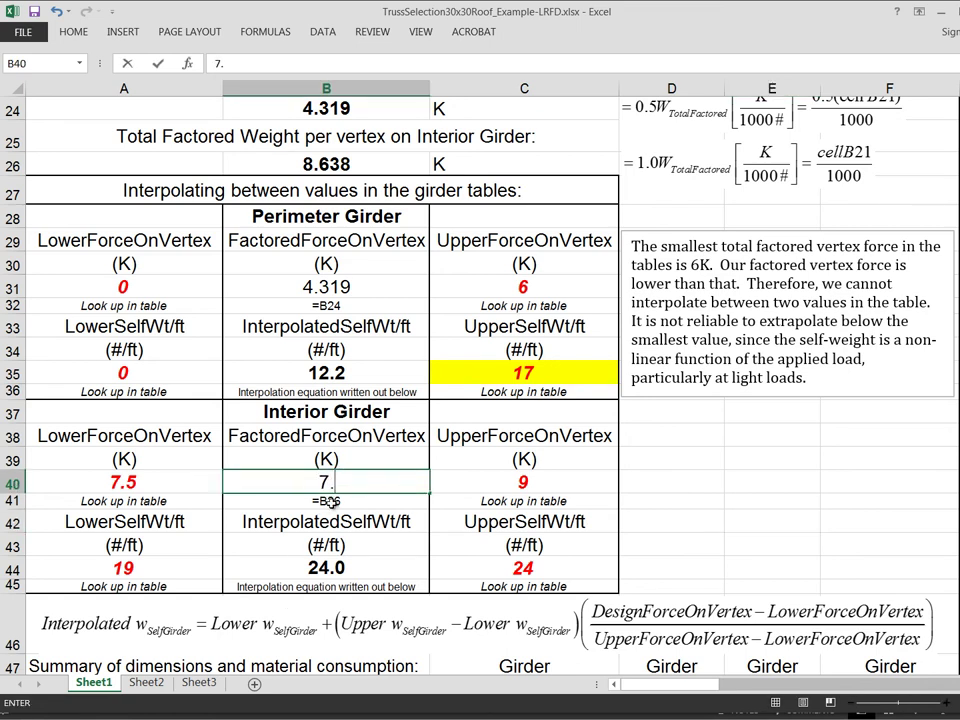
click(663, 500)
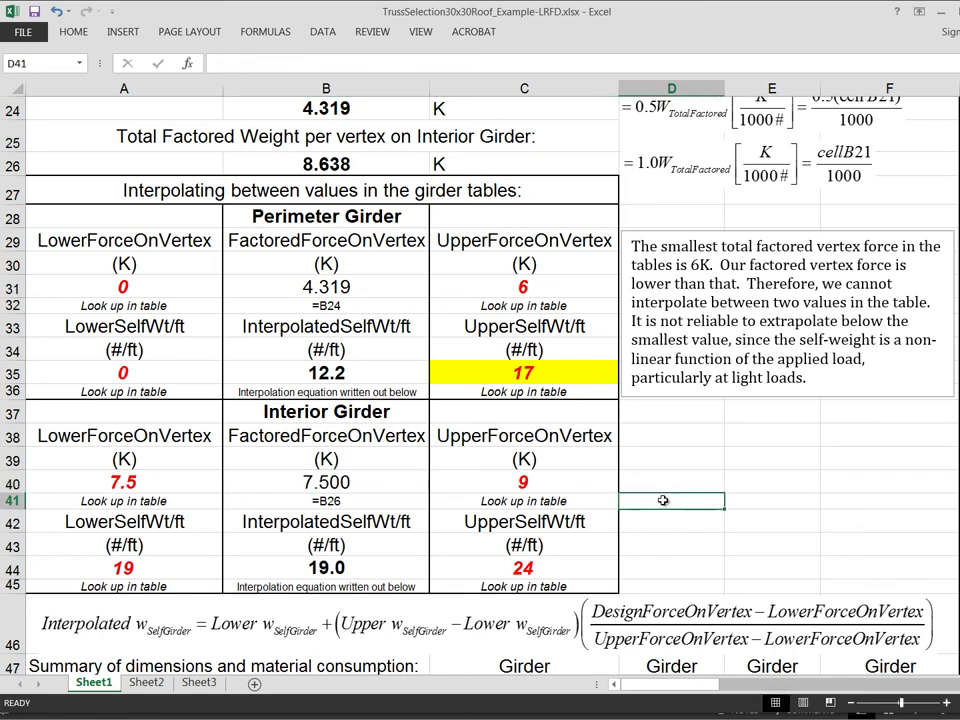
Undo the last two value changes in cell B40 and inspect the interior girder's interpolated self-weight formula.
key(ctrl+z)
key(ctrl+z)
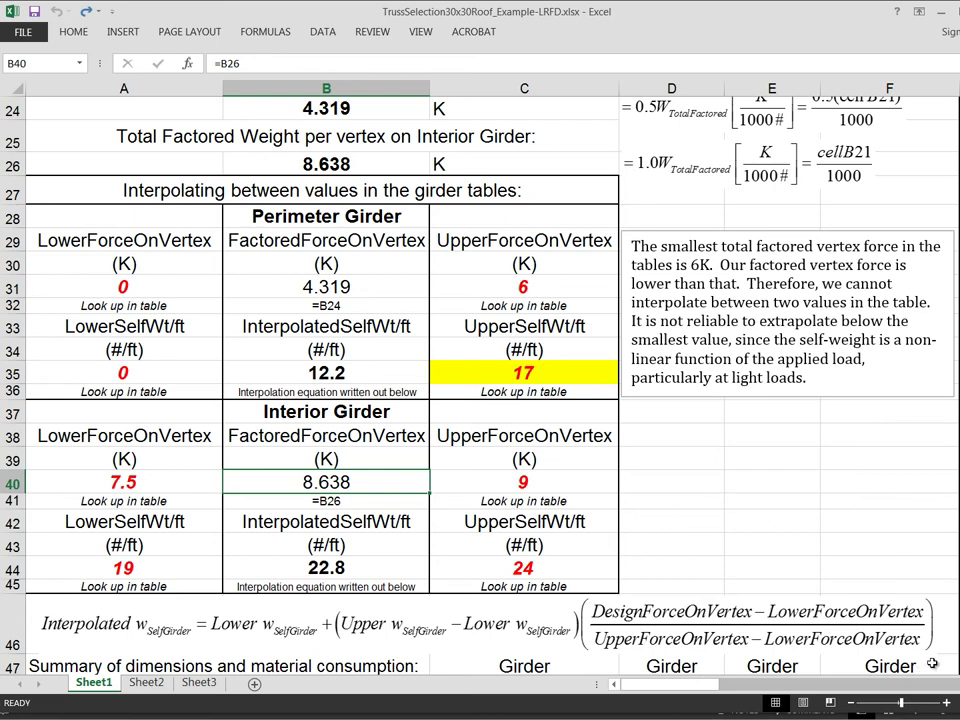
click(228, 568)
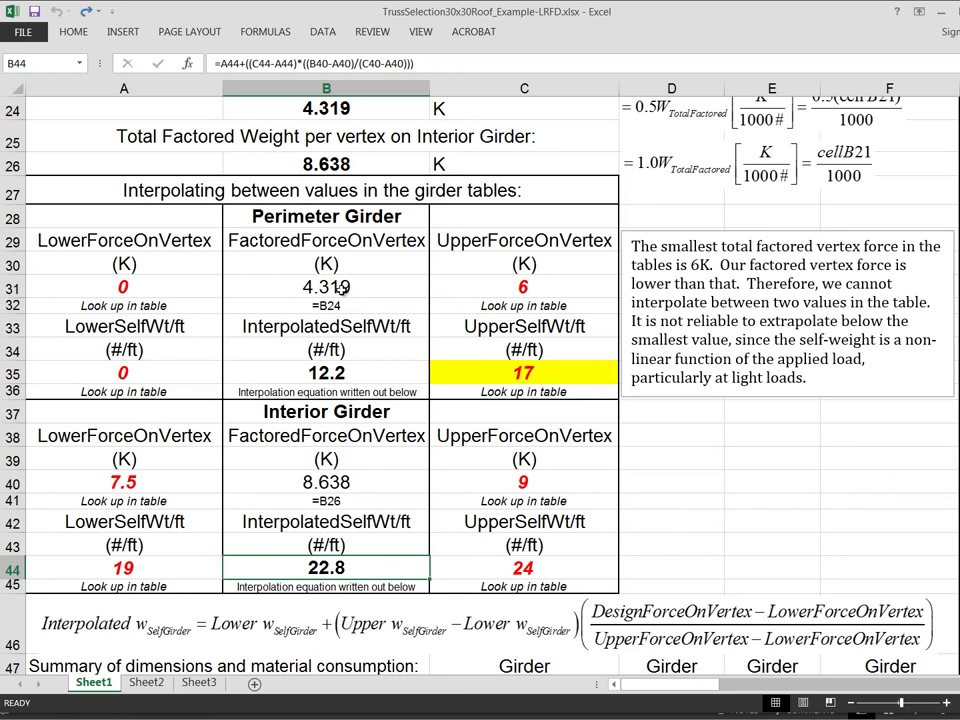
Examine the perimeter girder's factored vertex force, lower and upper table values, and interpolated self-weight formula.
click(340, 288)
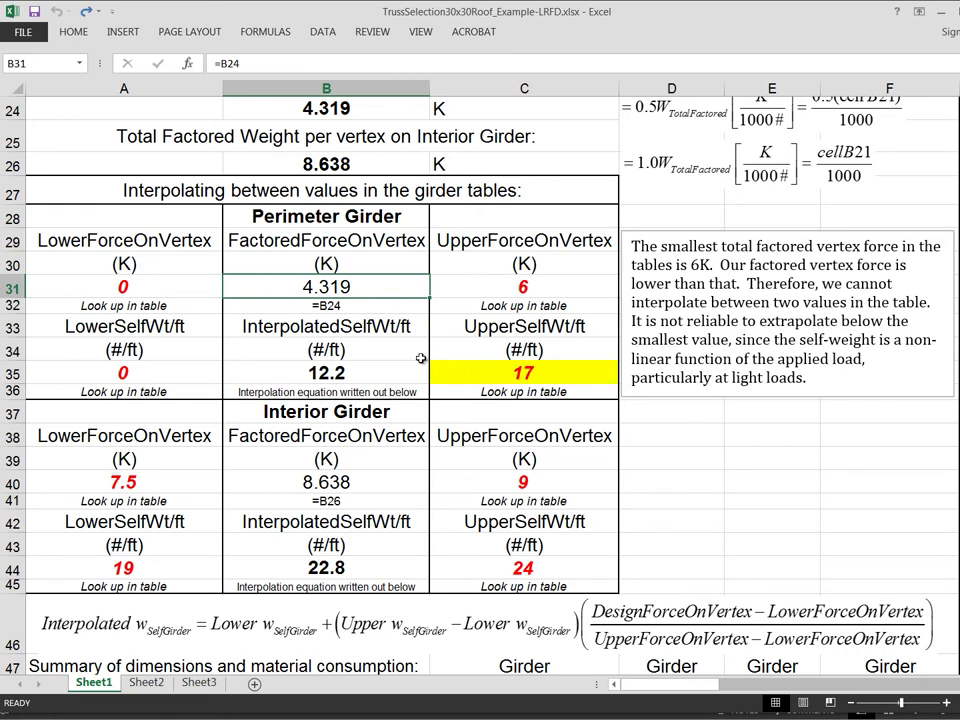
click(529, 287)
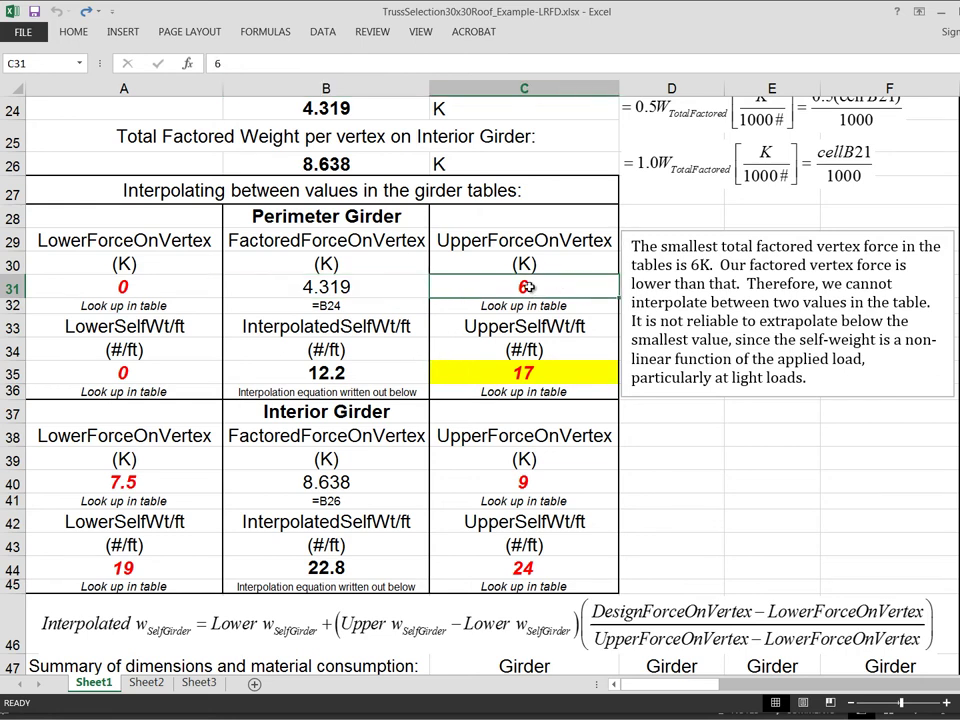
click(506, 371)
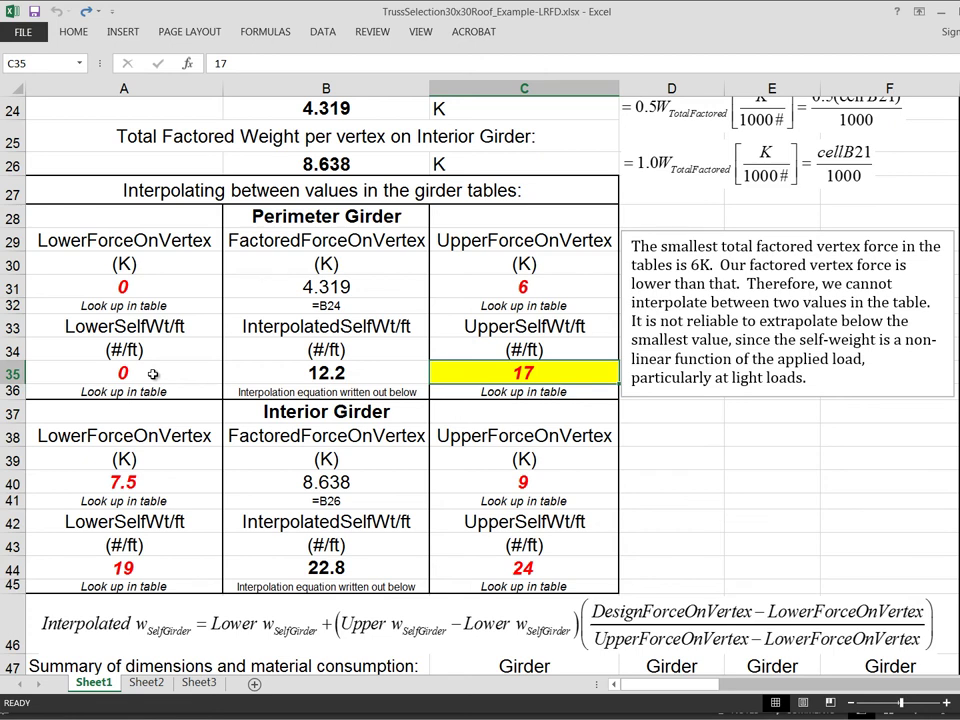
click(128, 287)
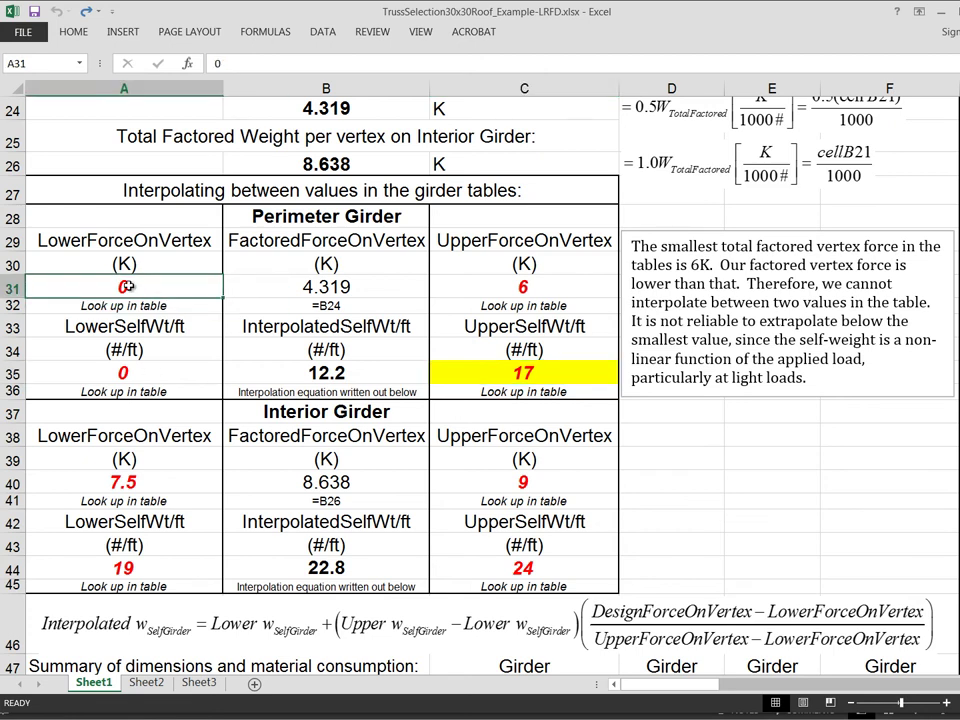
click(147, 372)
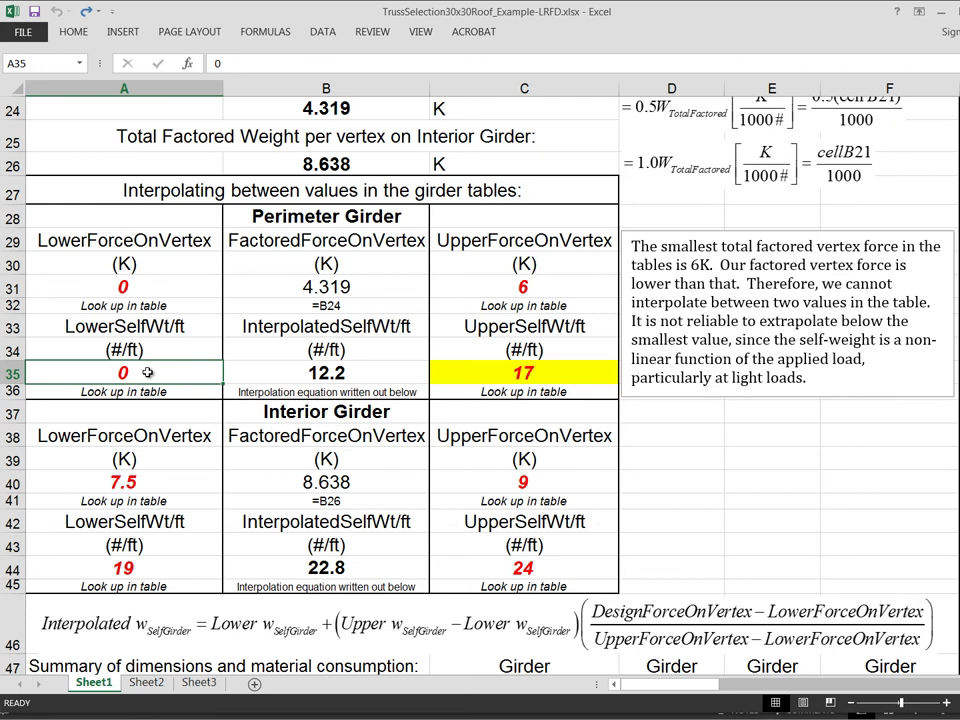
click(309, 372)
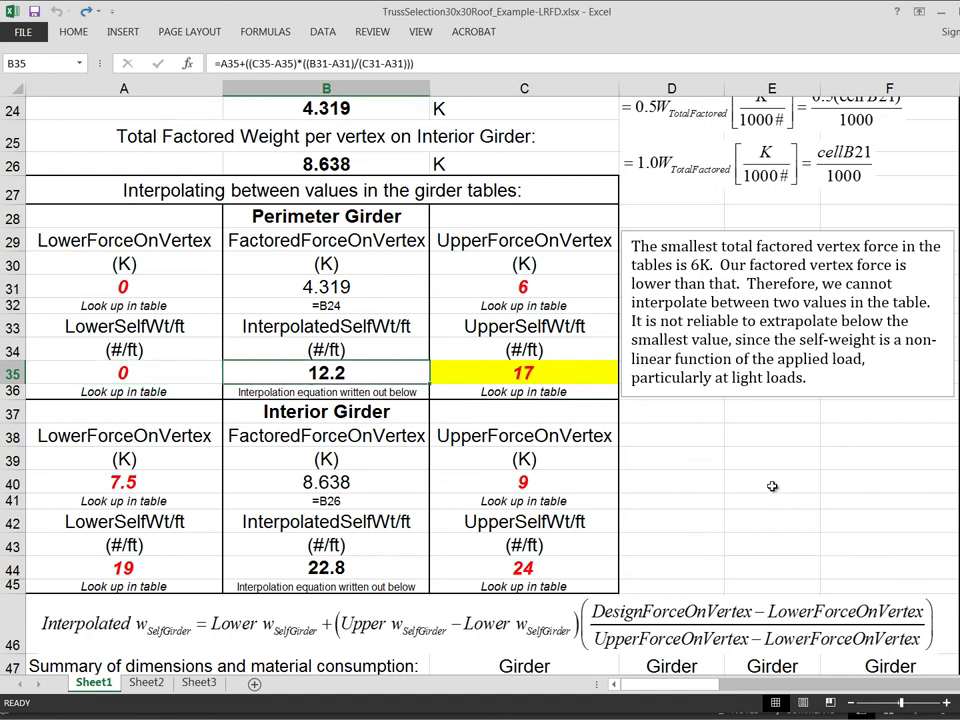
click(706, 437)
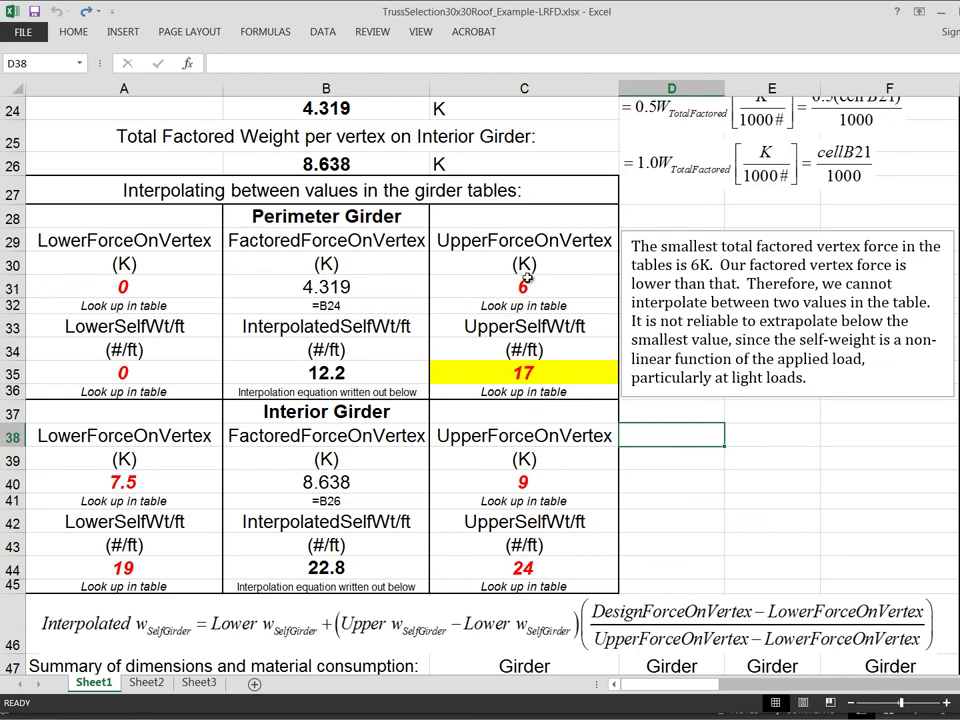
click(532, 372)
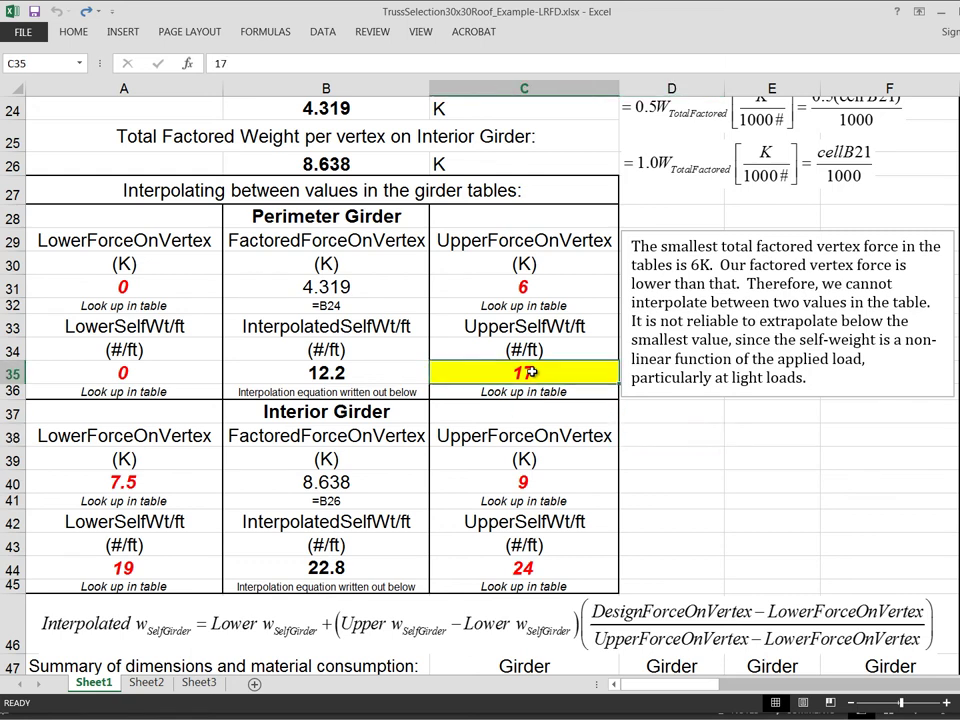
click(344, 373)
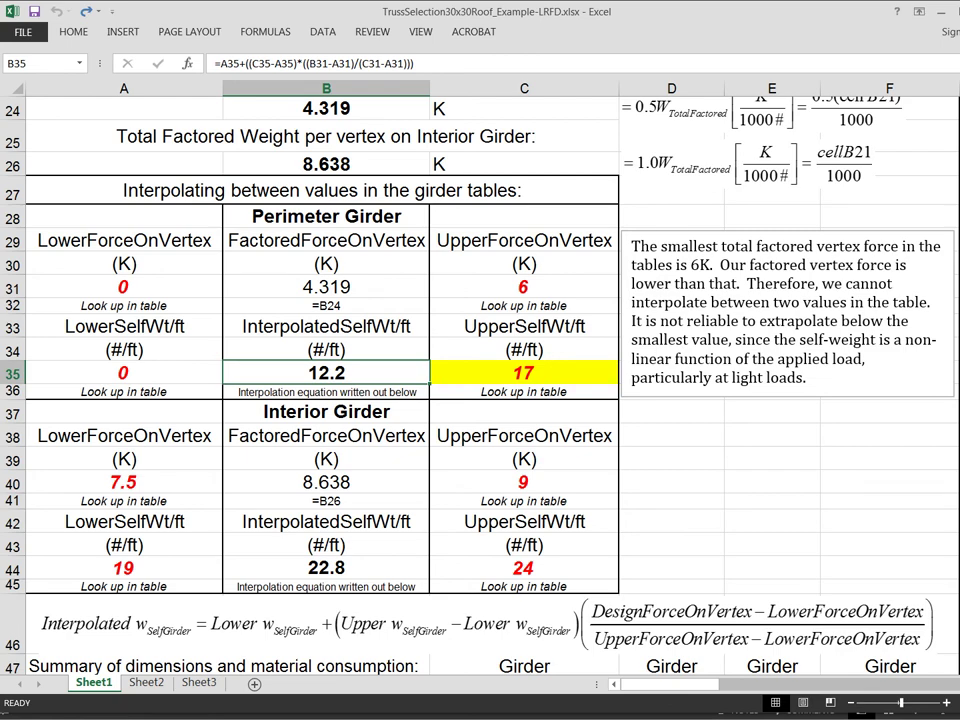
Make the heading "Summary of dimensions and material consumption:" in cell A47 bold.
scroll(411, 526, down, 4)
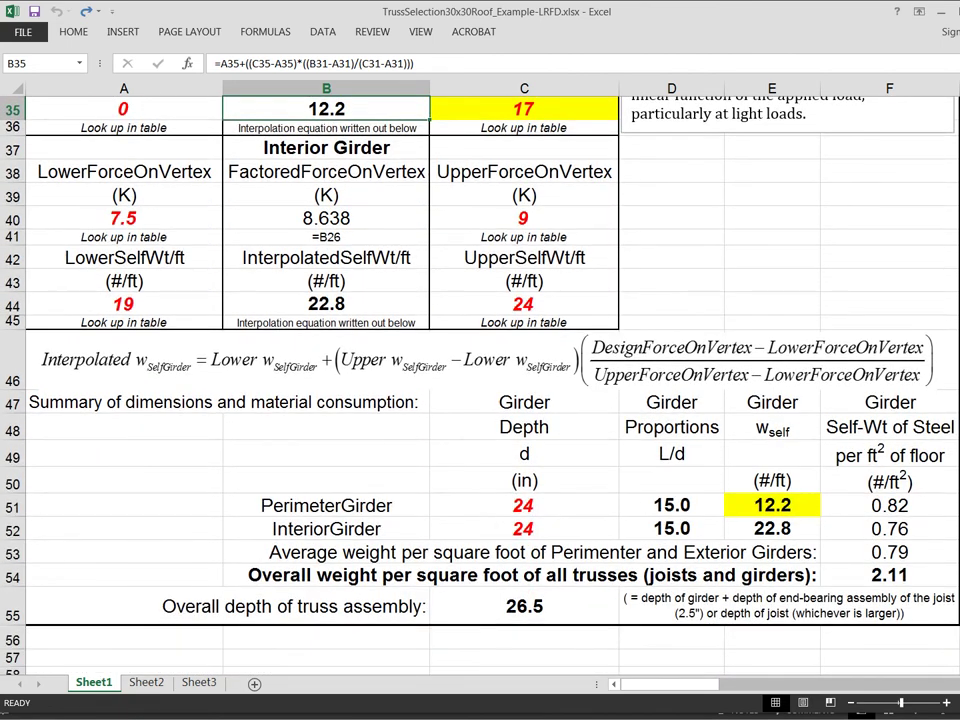
scroll(480, 380, up, 1)
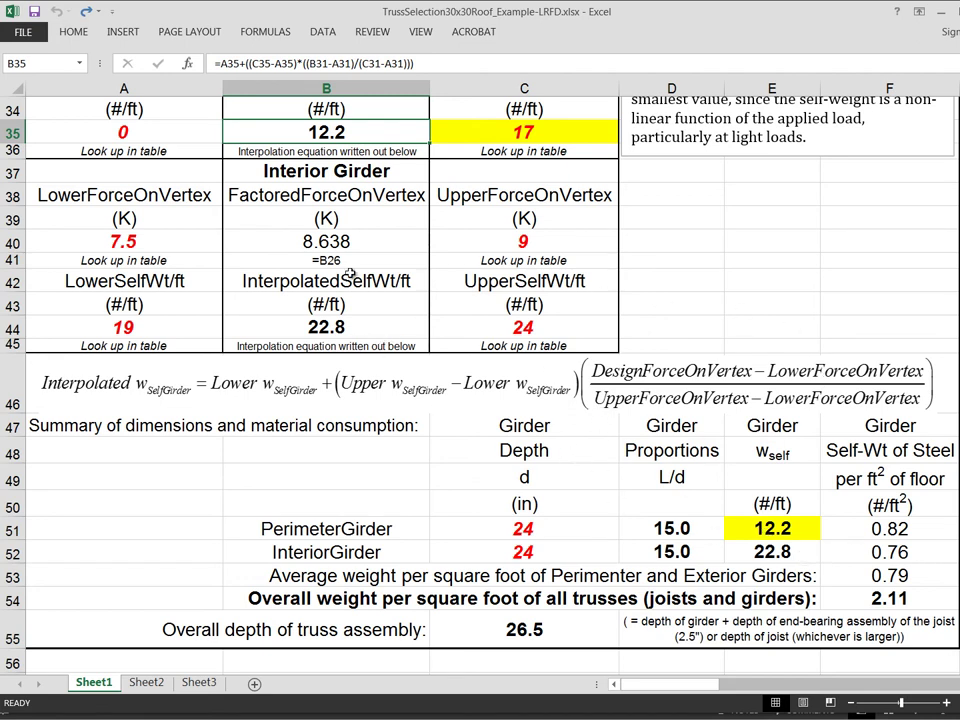
click(98, 424)
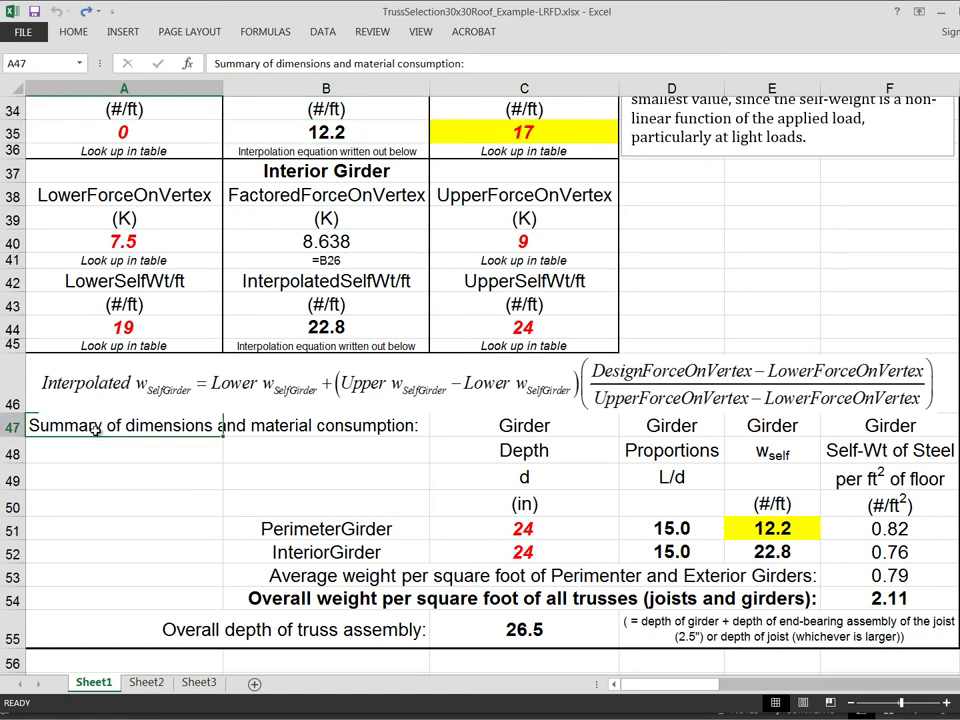
right_click(96, 427)
click(106, 475)
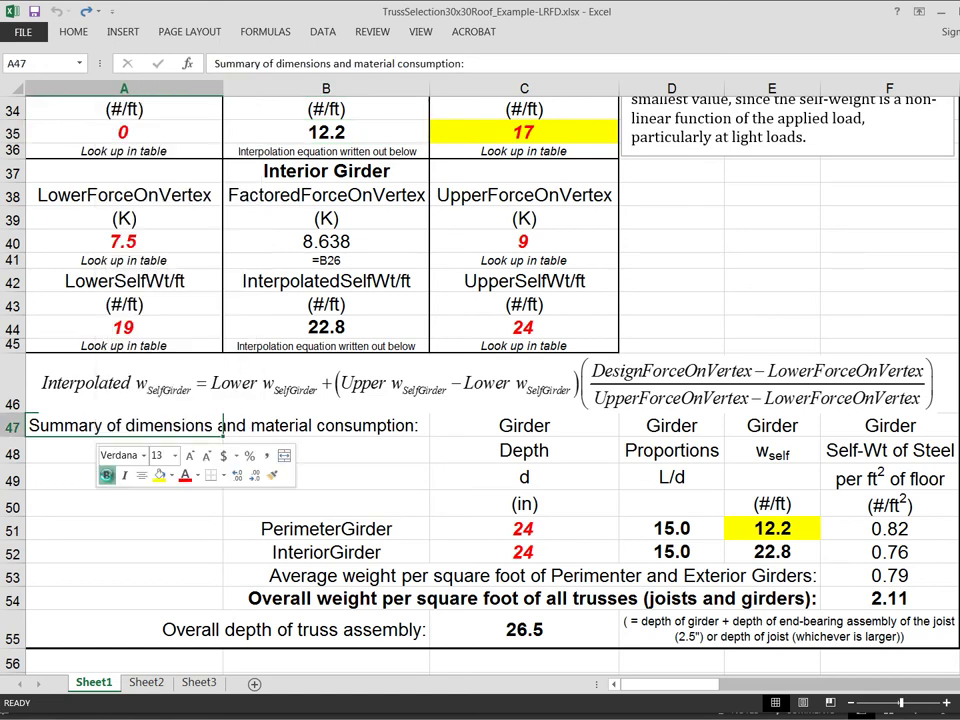
click(106, 544)
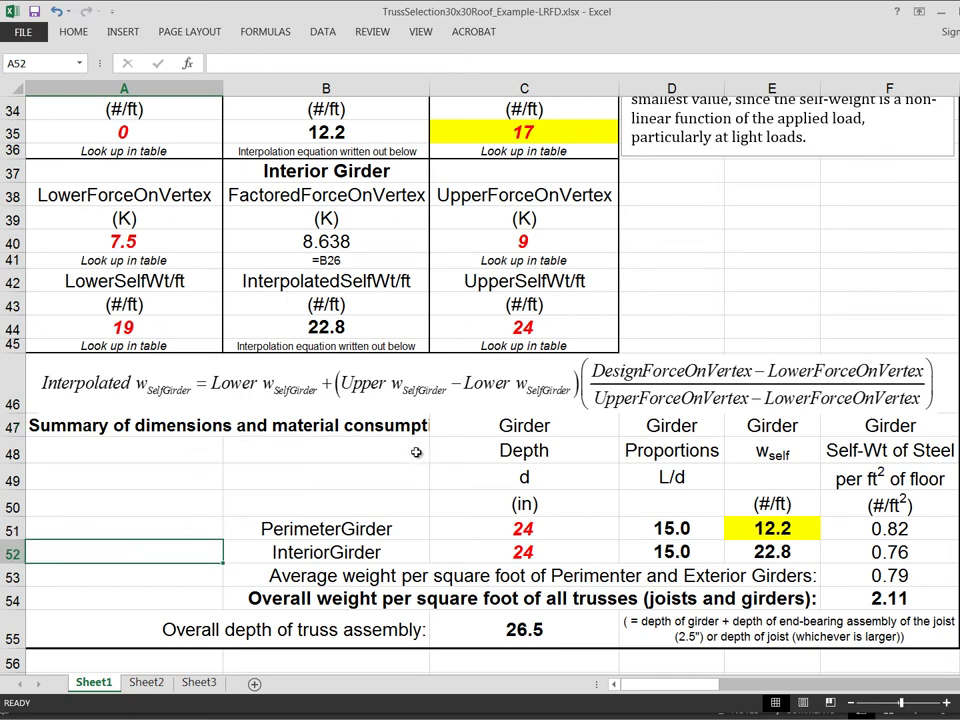
Remove the bold formatting from the summary heading in cell A47.
click(113, 427)
right_click(113, 427)
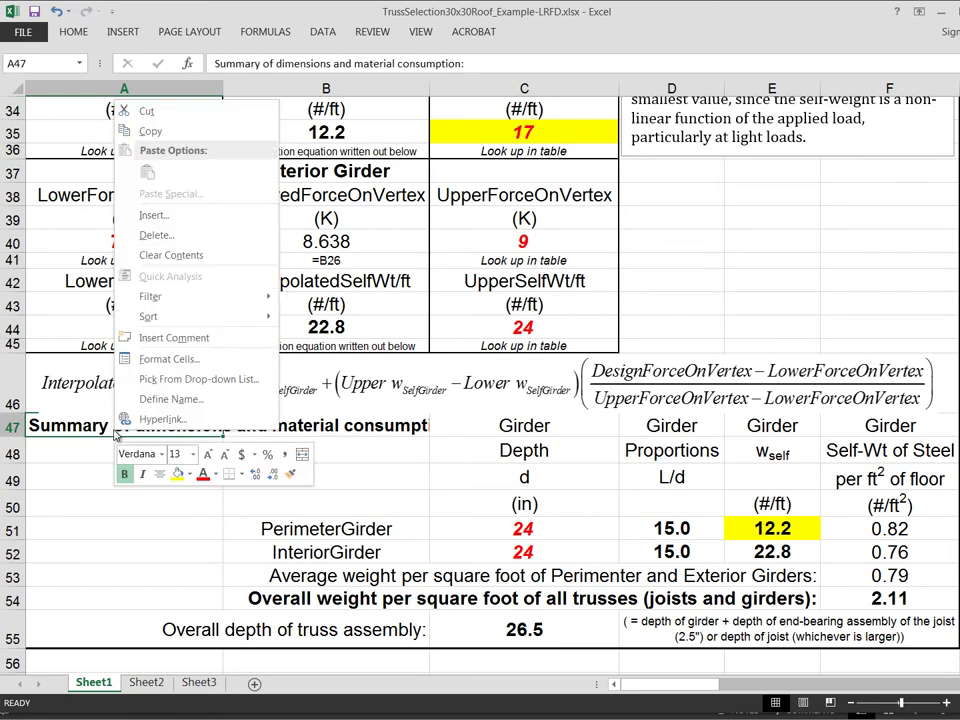
click(126, 477)
click(129, 529)
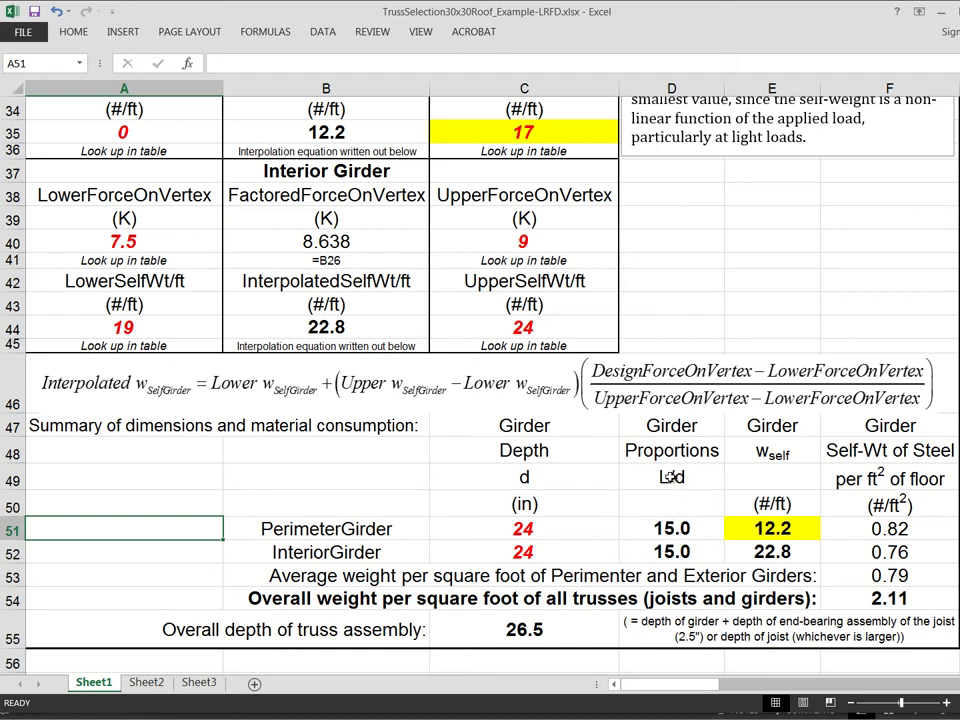
Examine both girders' depths and L/d proportion formulas in the summary, plus the perimeter girder's self-weight reference.
click(672, 531)
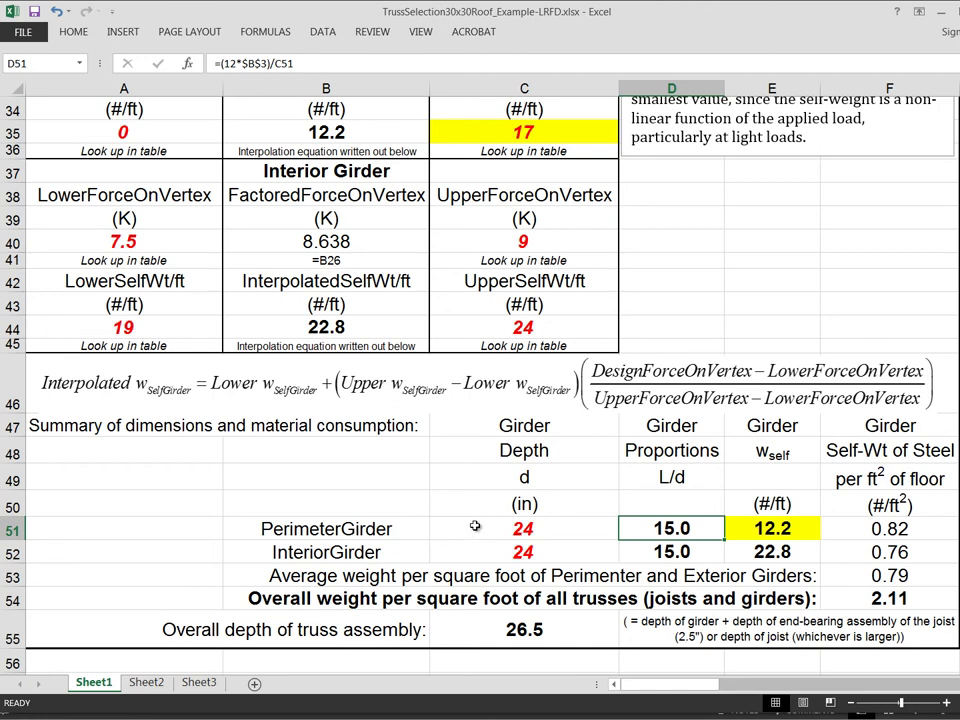
click(660, 553)
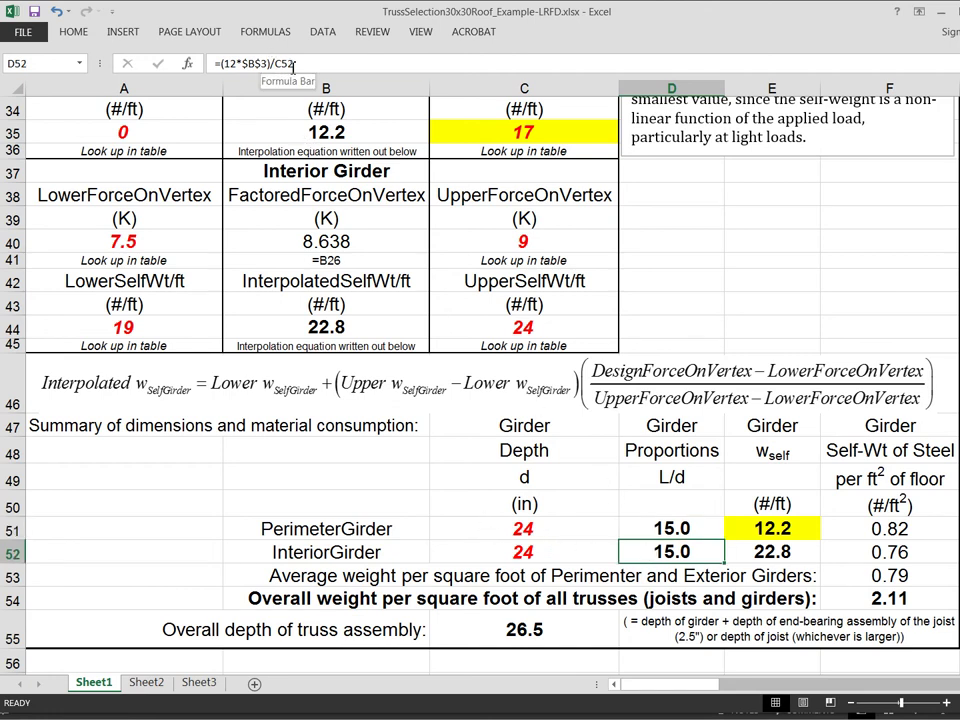
click(492, 558)
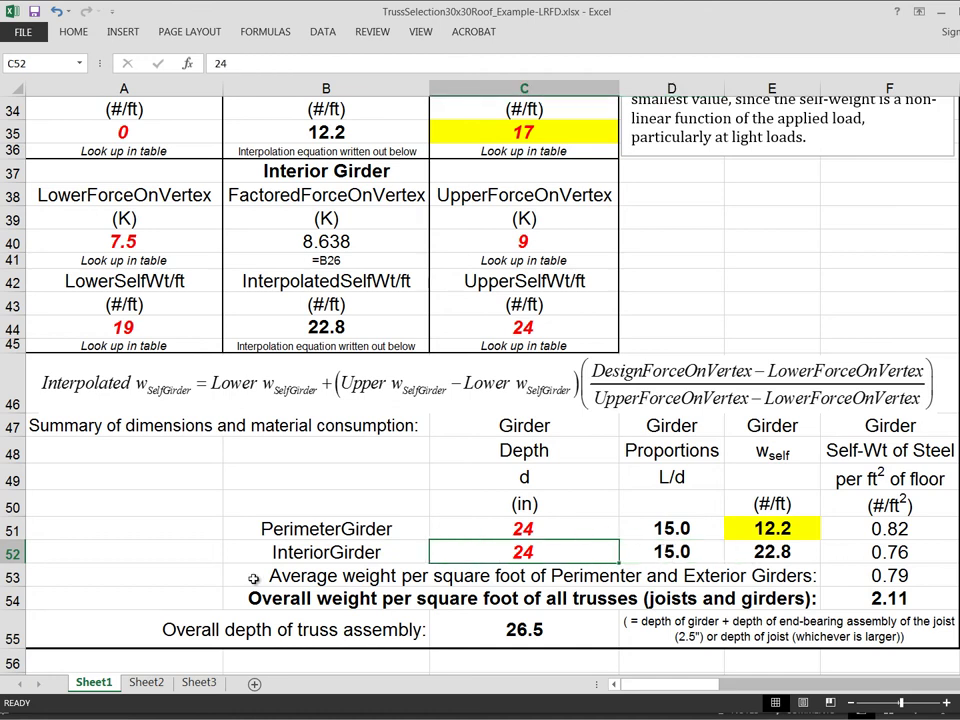
drag(463, 534, 520, 545)
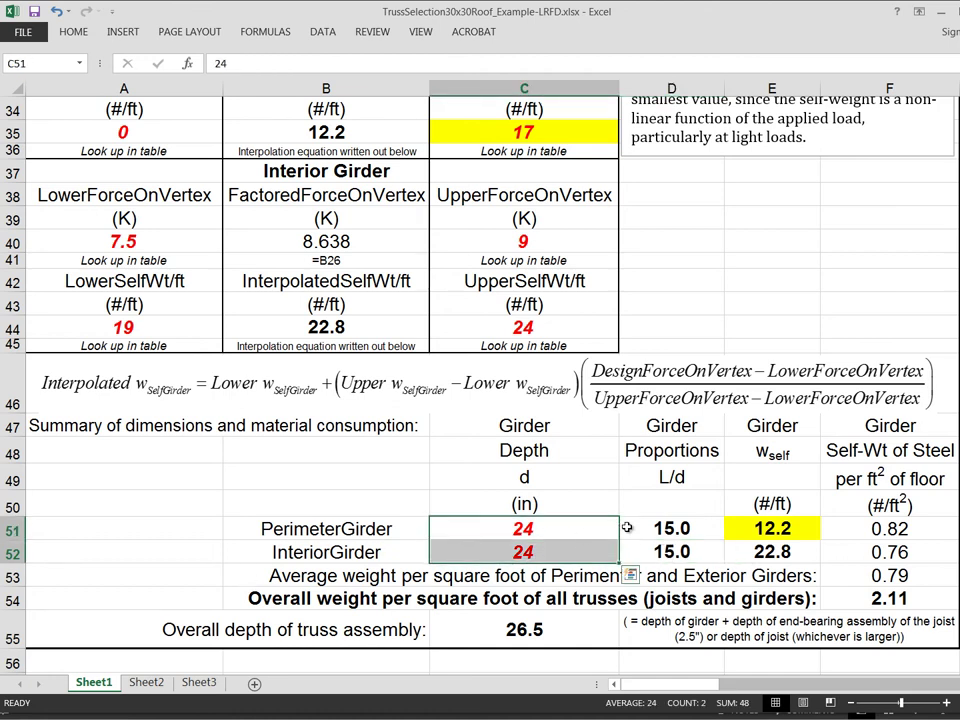
drag(628, 528, 639, 548)
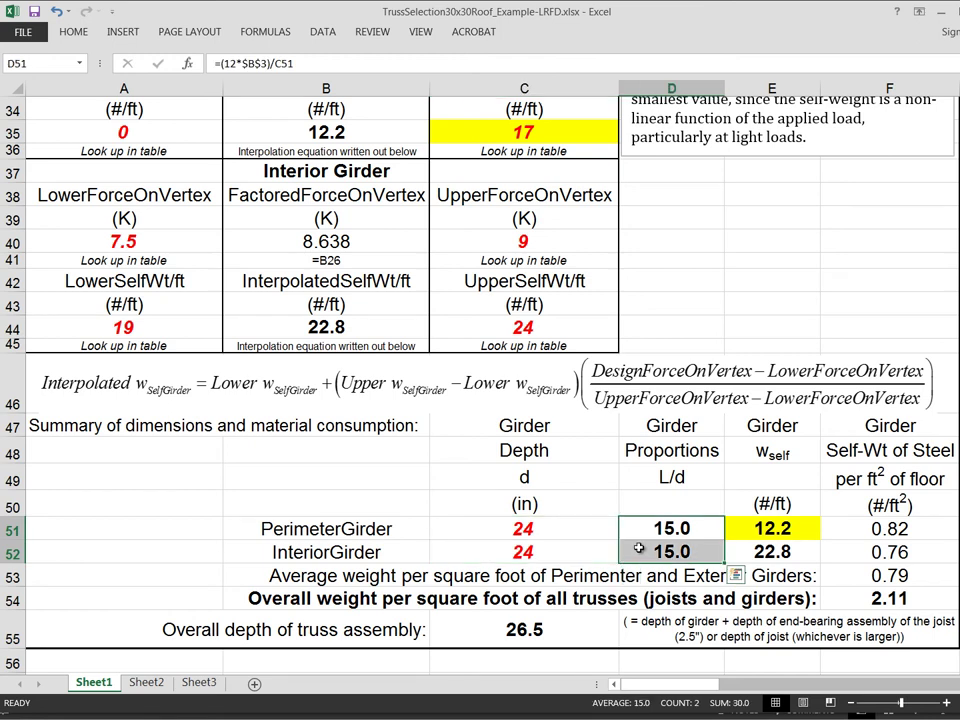
click(604, 501)
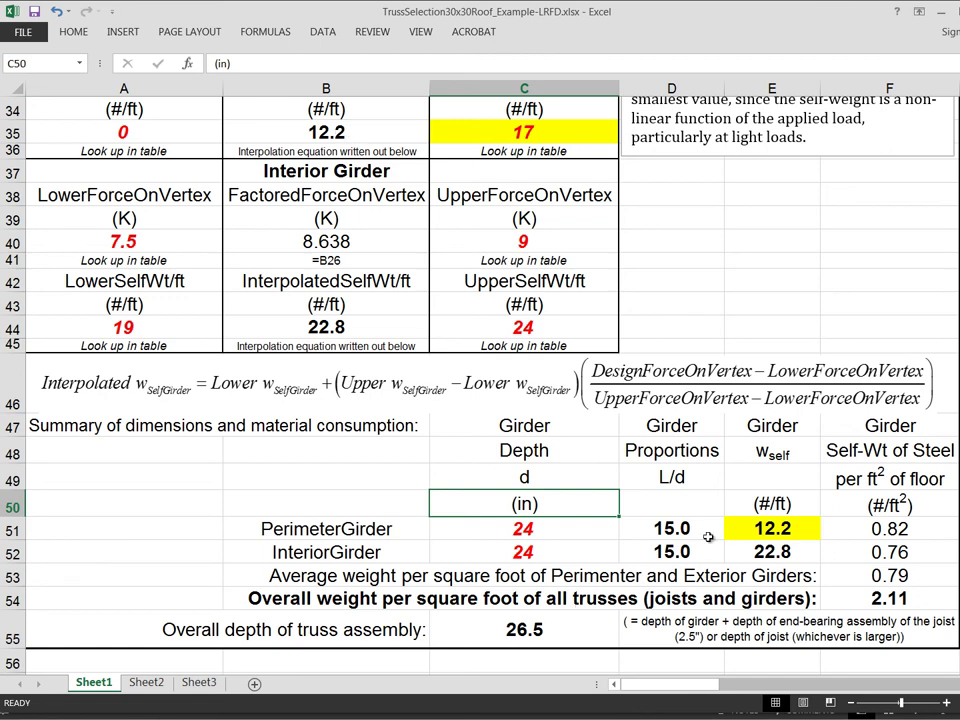
click(766, 530)
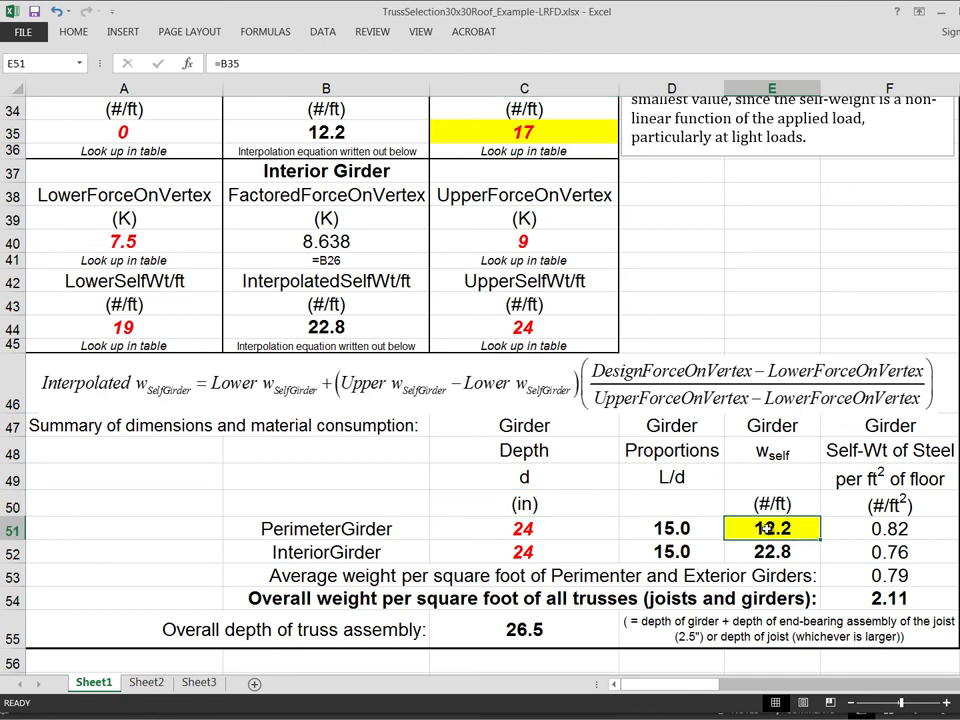
Change the perimeter girder's steel self-weight per square foot formula in cell F51 to =E51/((A3/2)*1).
click(880, 526)
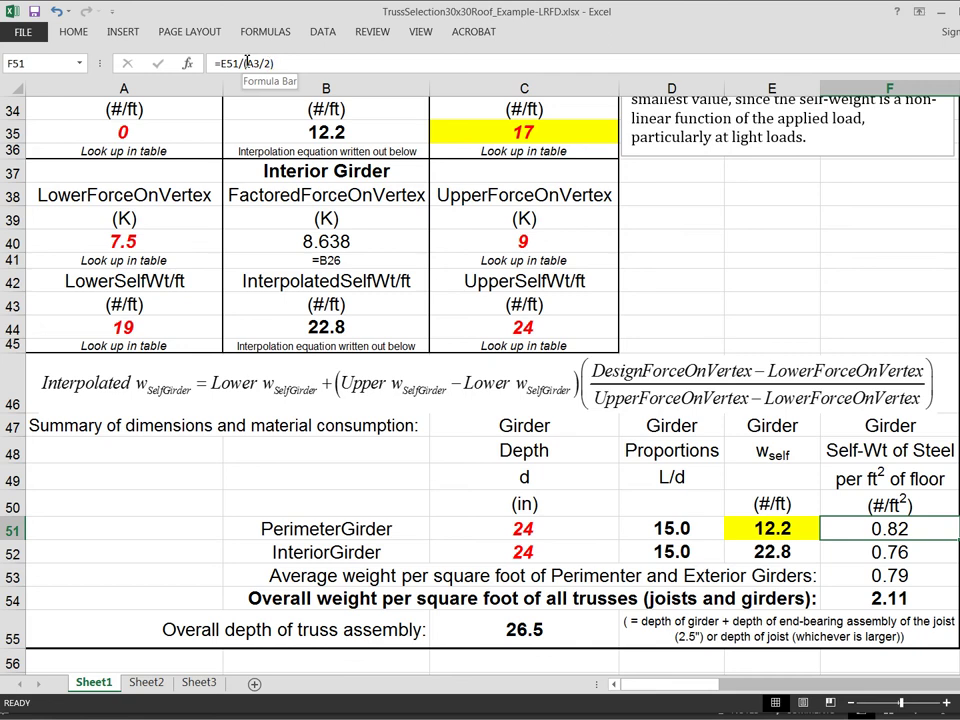
click(247, 62)
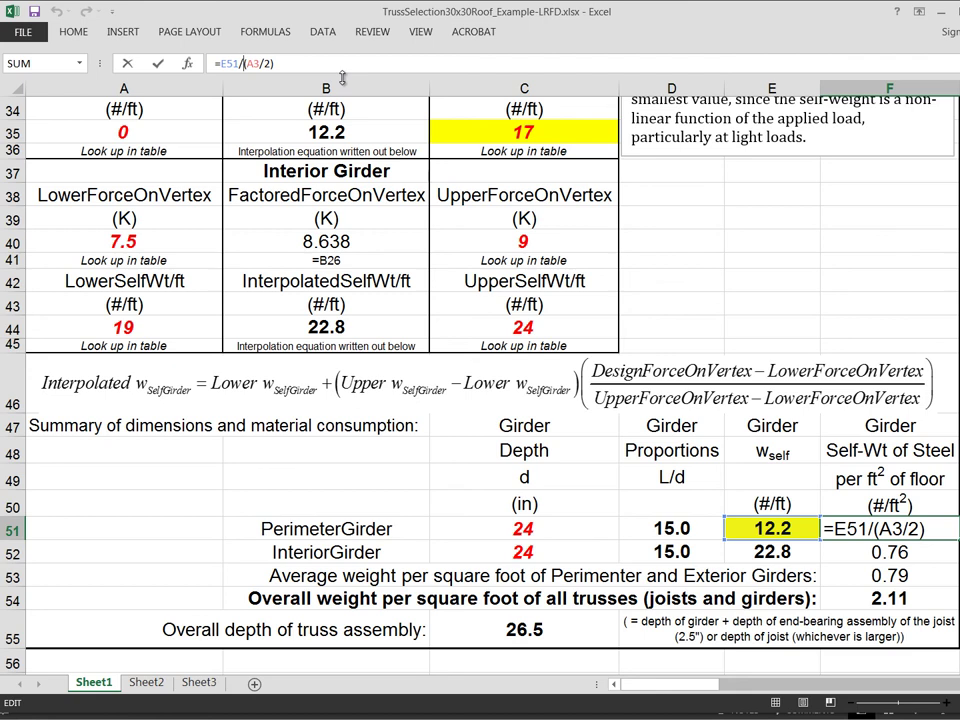
text(()
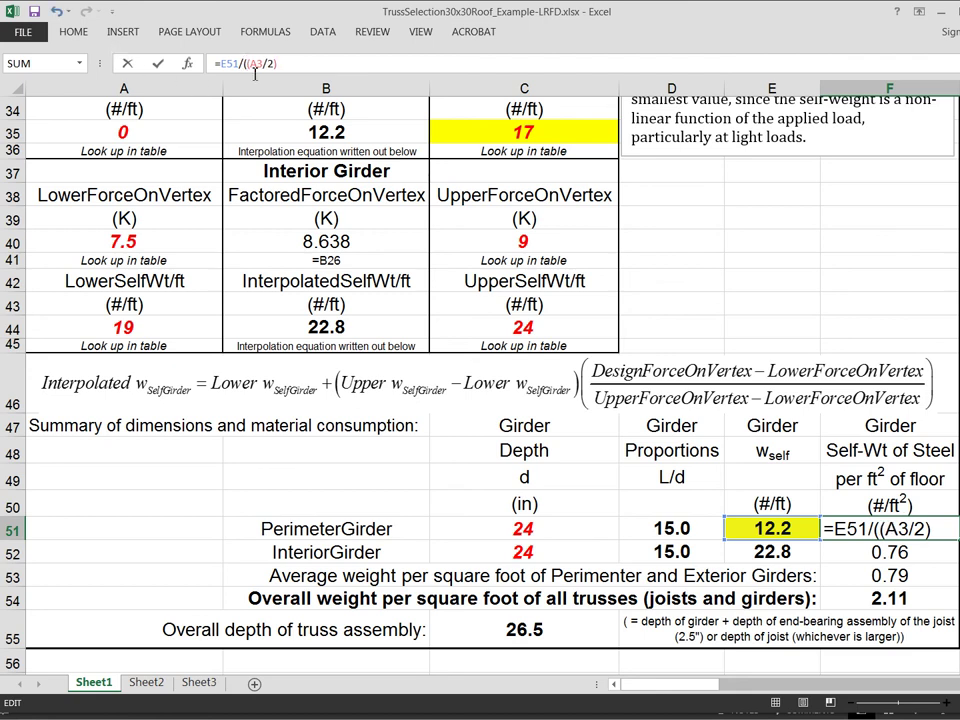
click(310, 68)
text(*)
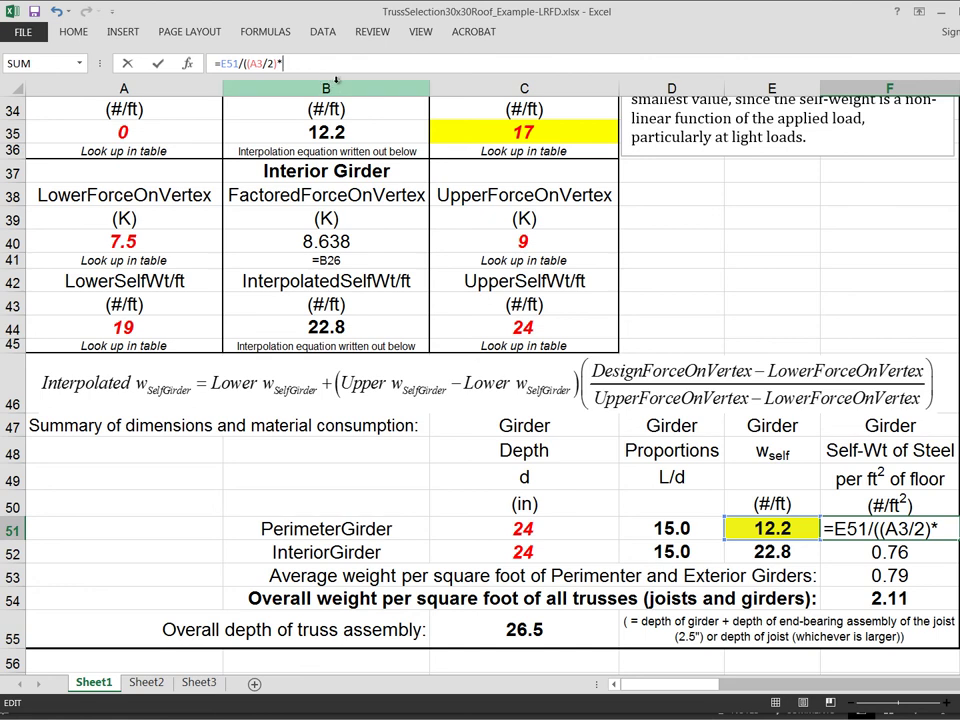
text(1))
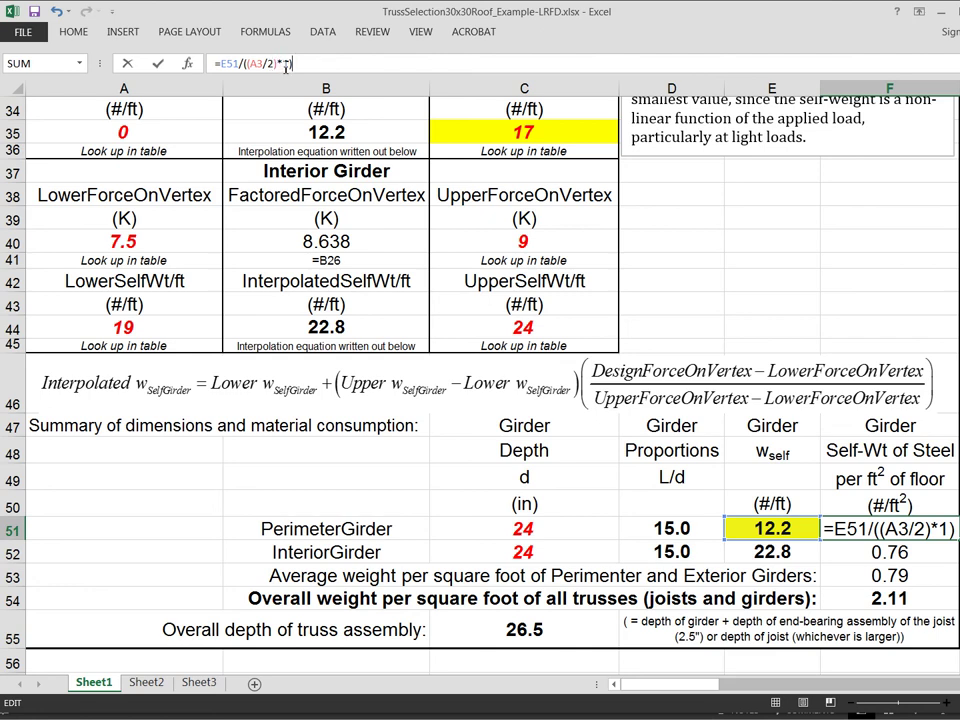
click(155, 64)
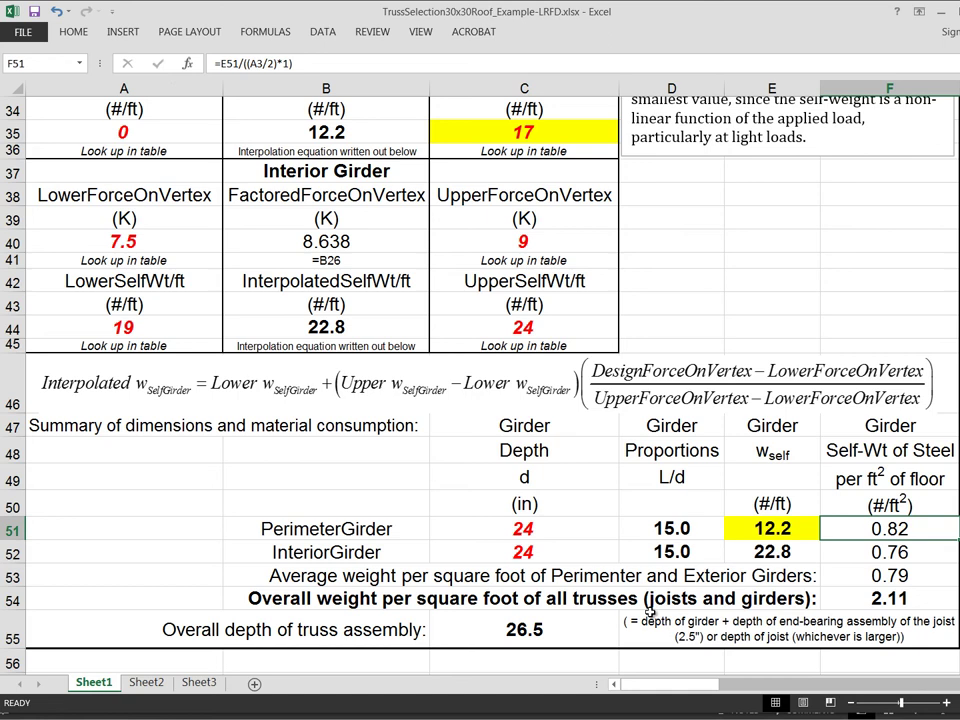
Change the interior girder's steel self-weight per square foot formula in cell F52 to =E52/(A3*1).
click(880, 552)
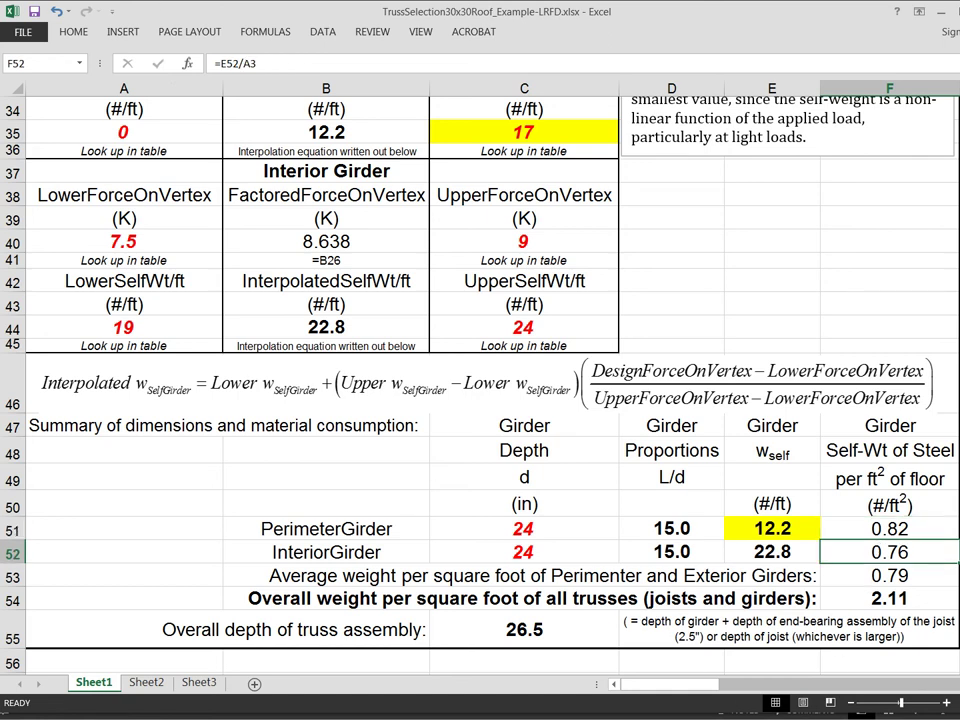
click(263, 63)
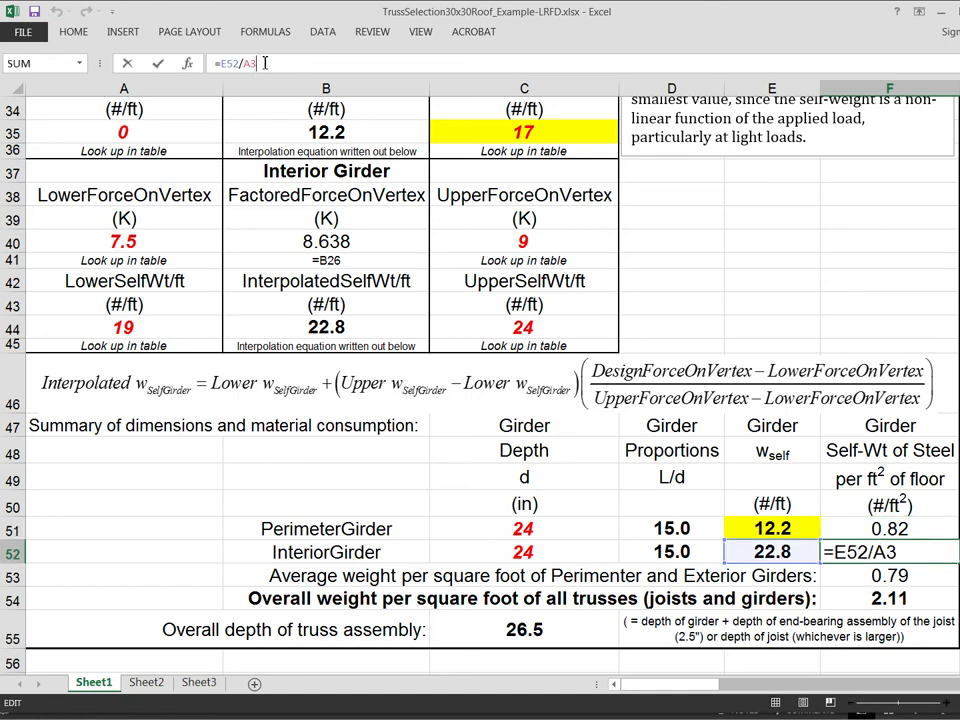
text(*1)
click(244, 63)
text(()
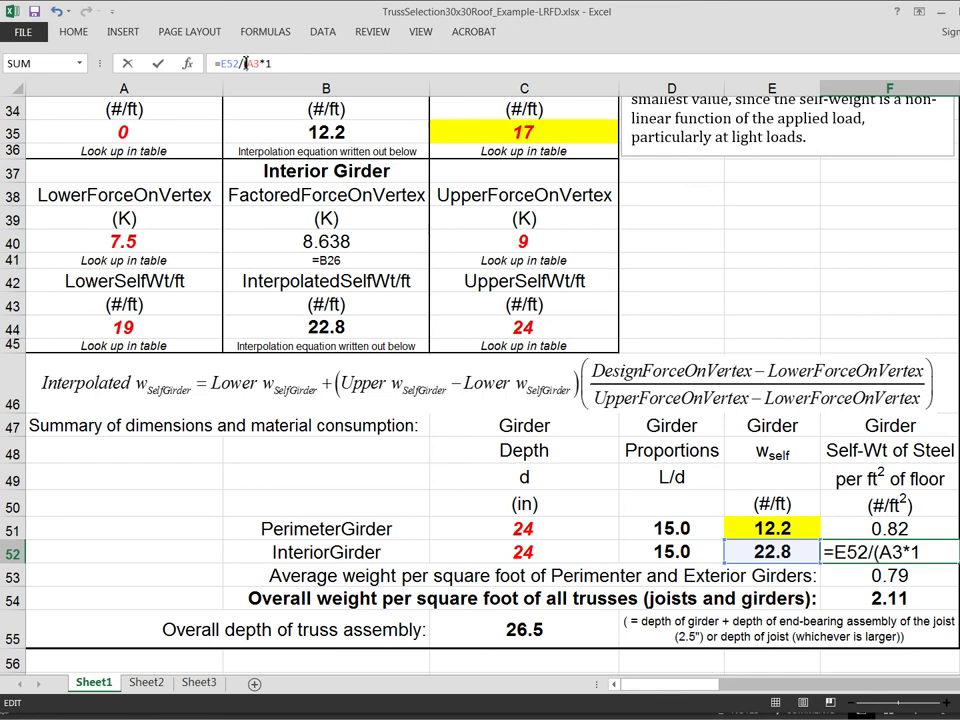
click(318, 63)
text())
click(157, 66)
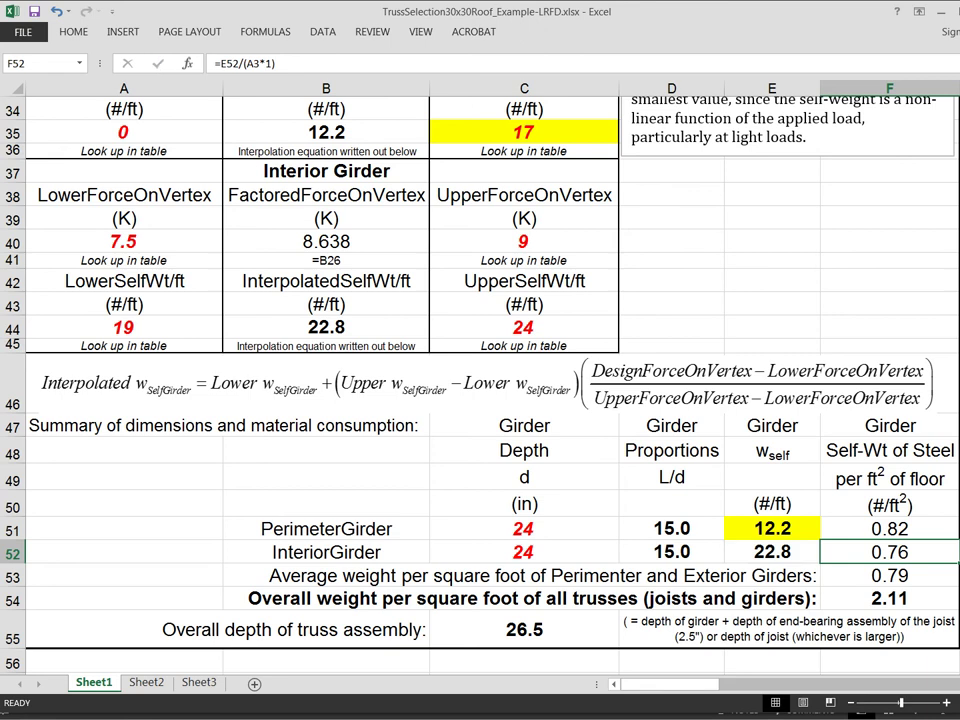
Examine the steel weight per square foot formulas for both girders, their average, the joist, and the overall truss total.
click(878, 533)
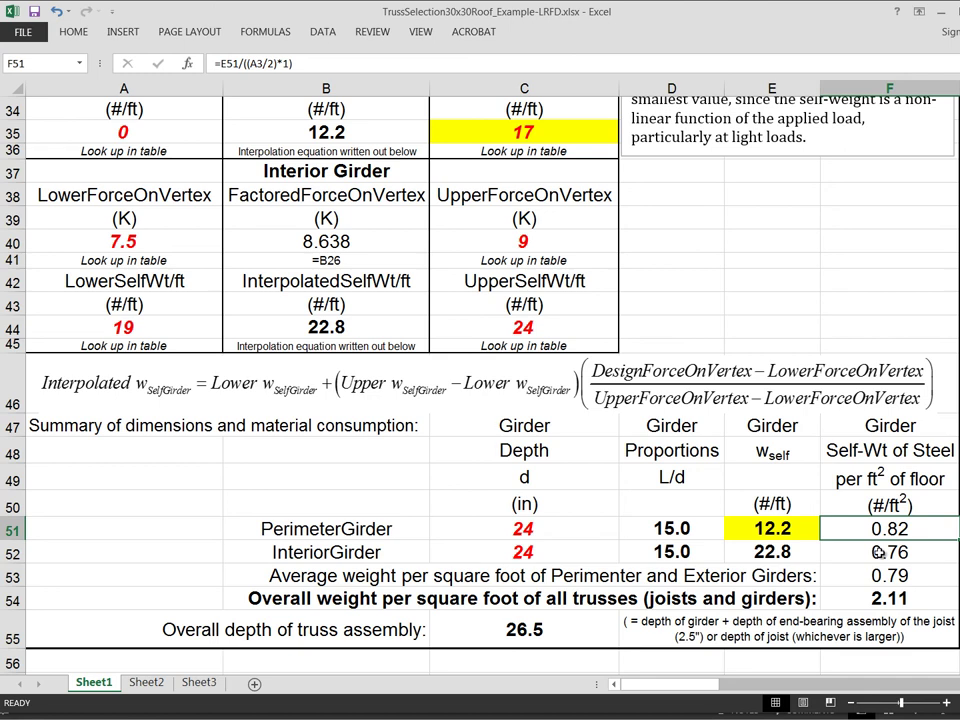
click(877, 552)
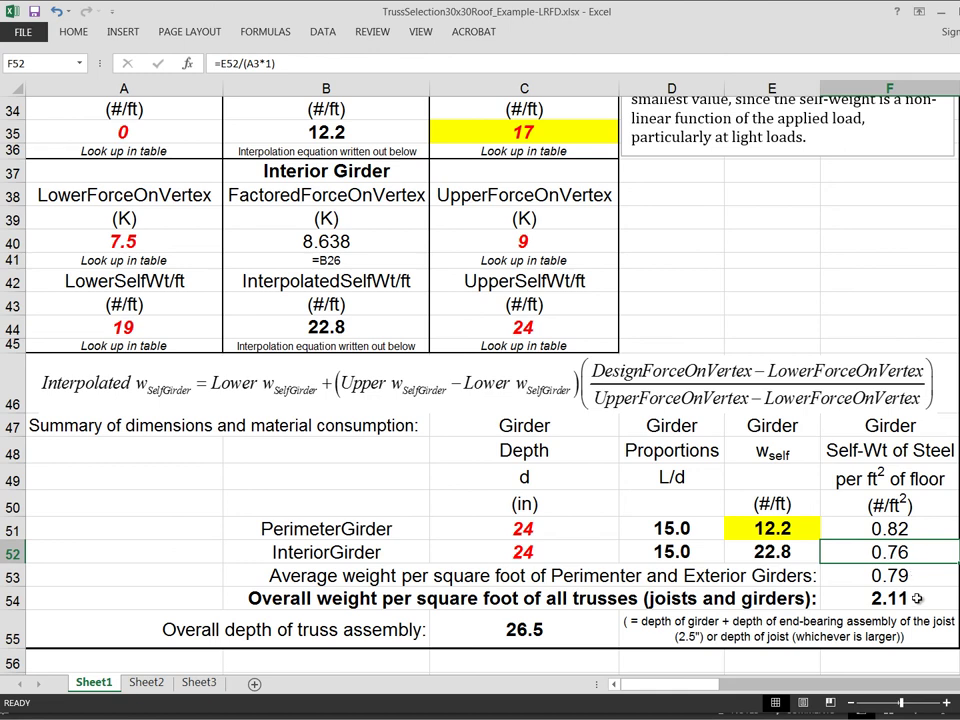
click(906, 582)
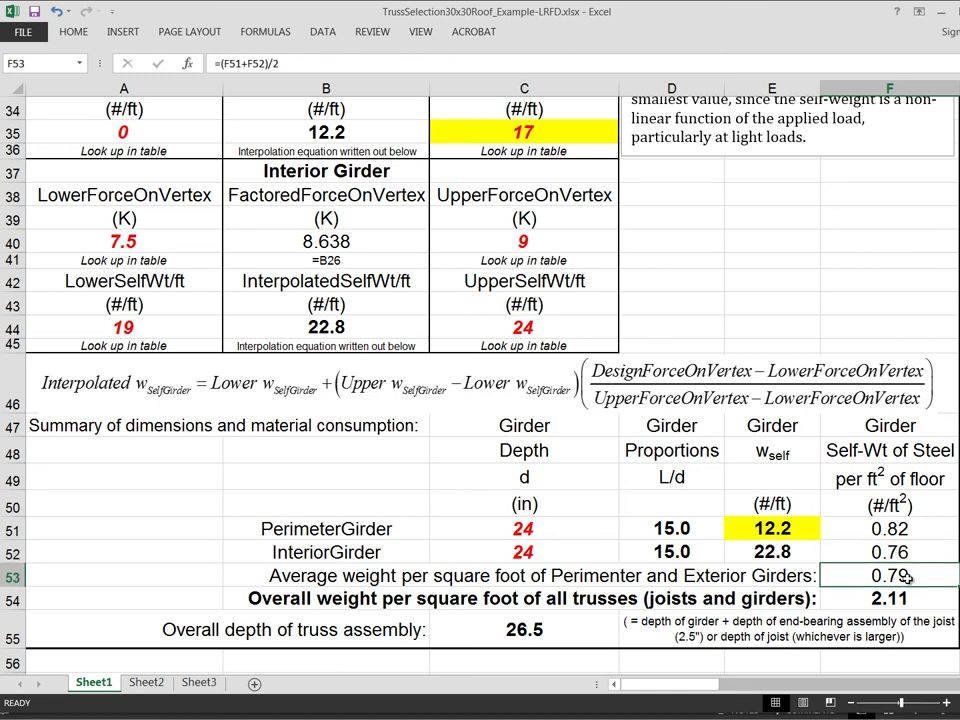
click(908, 549)
click(905, 527)
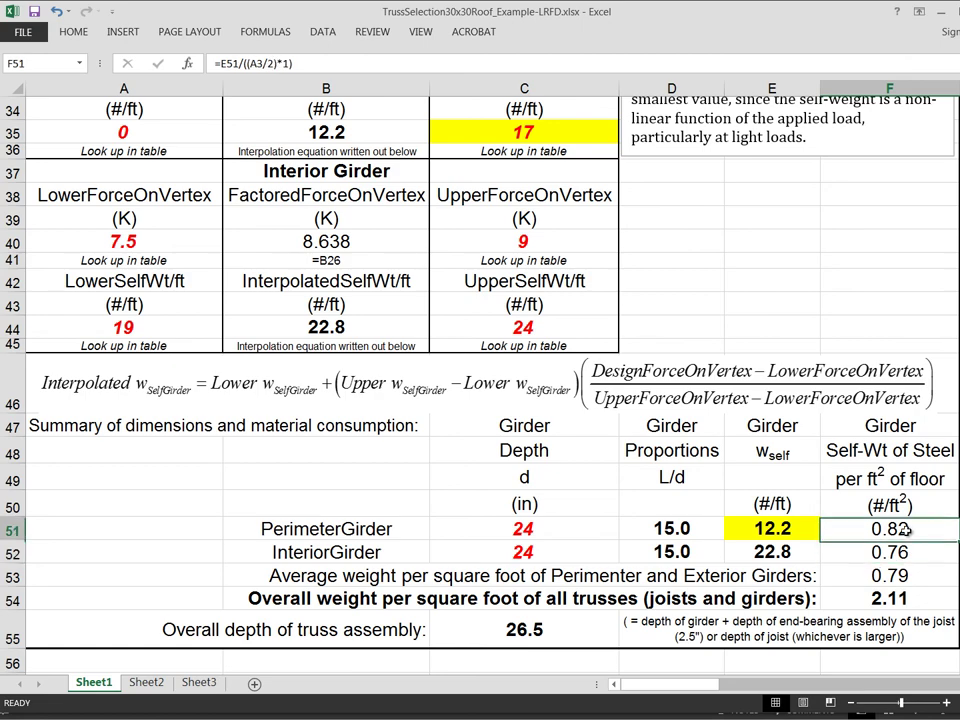
scroll(883, 269, up, 7)
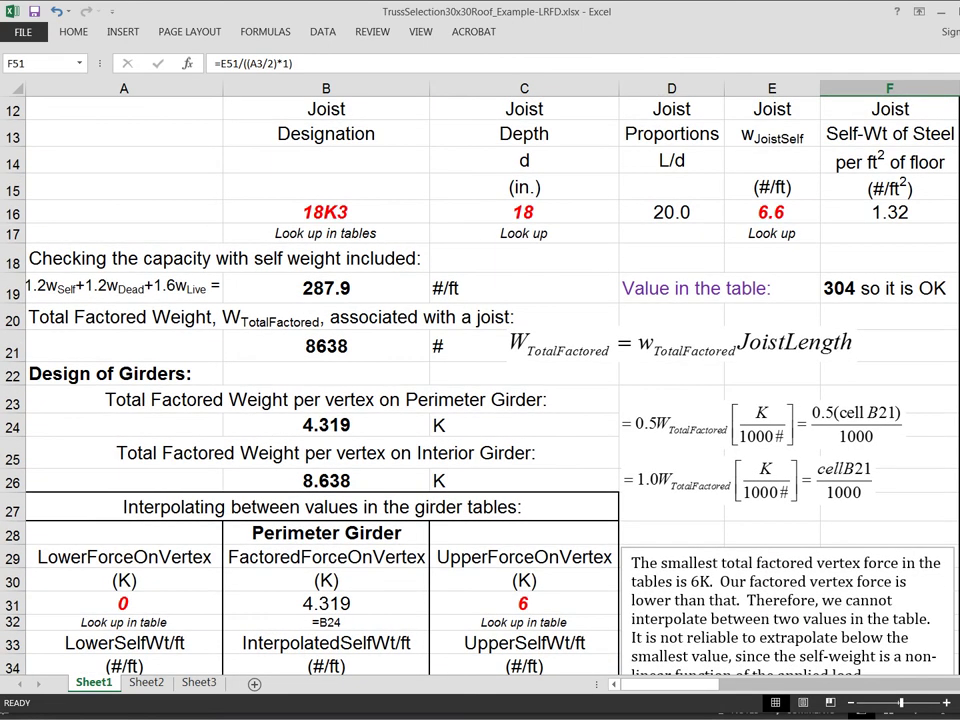
click(882, 211)
scroll(670, 450, down, 7)
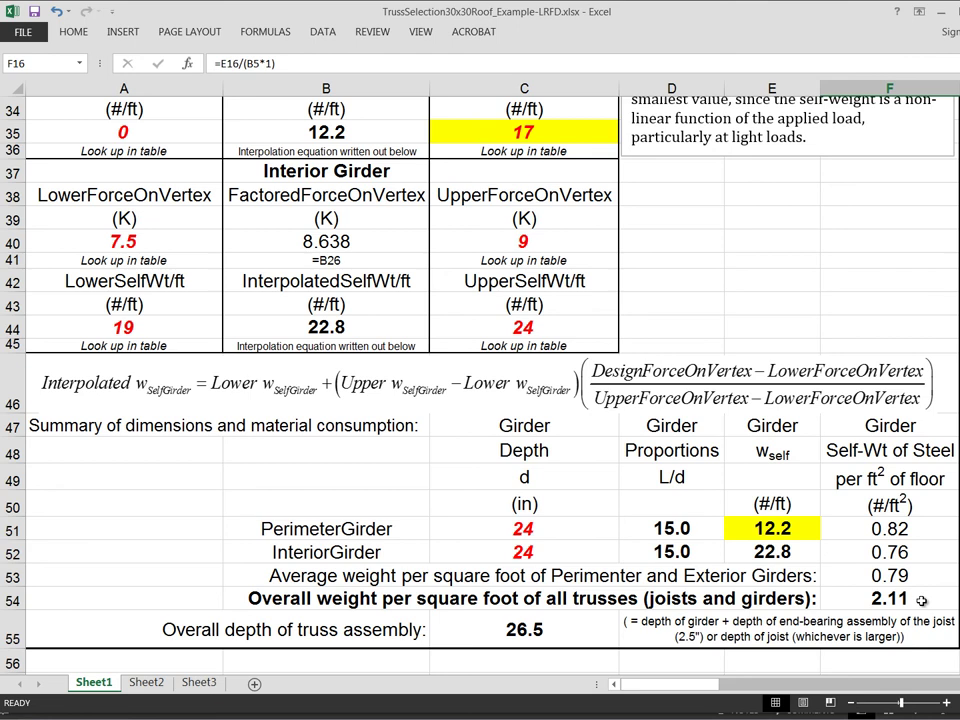
click(921, 600)
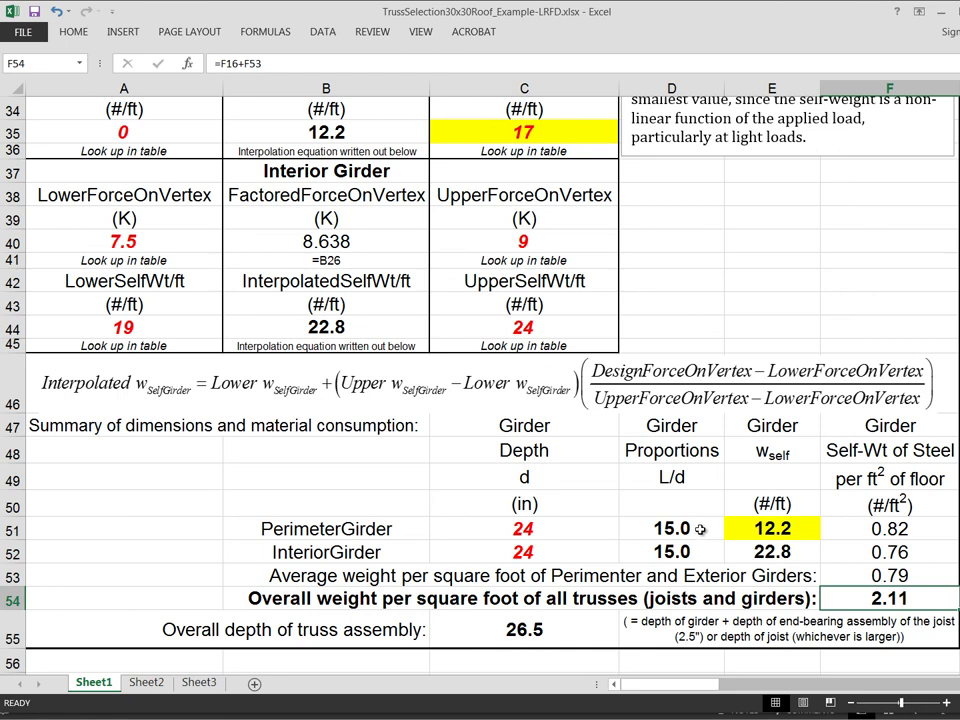
Compare the L/d proportion formulas of the perimeter girder and the joist, and recheck the perimeter girder's weight per square foot.
click(702, 531)
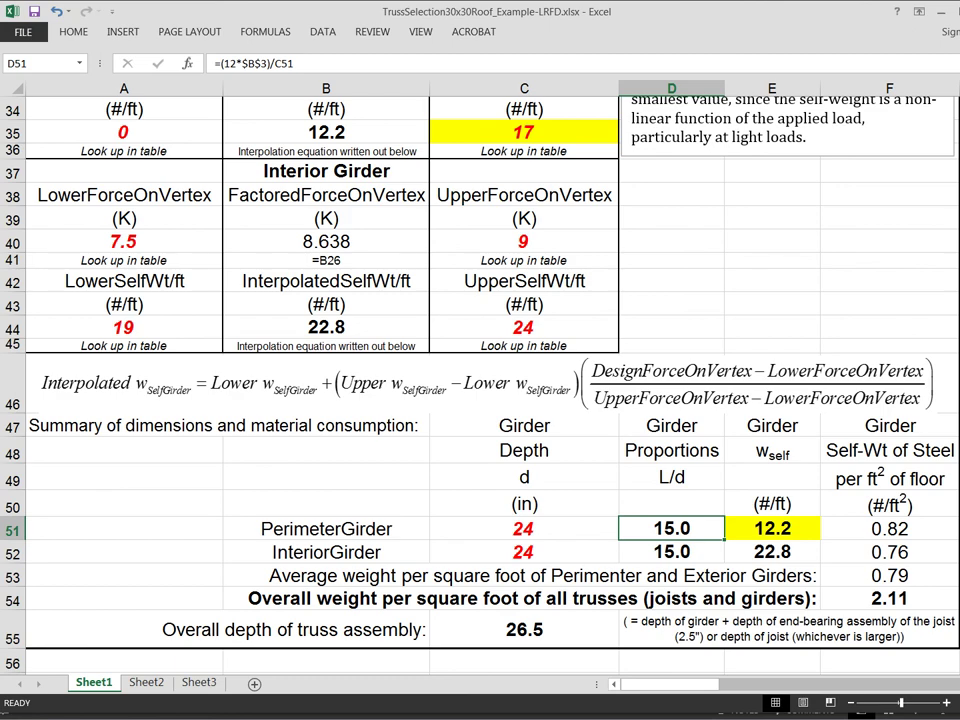
scroll(480, 385, up, 7)
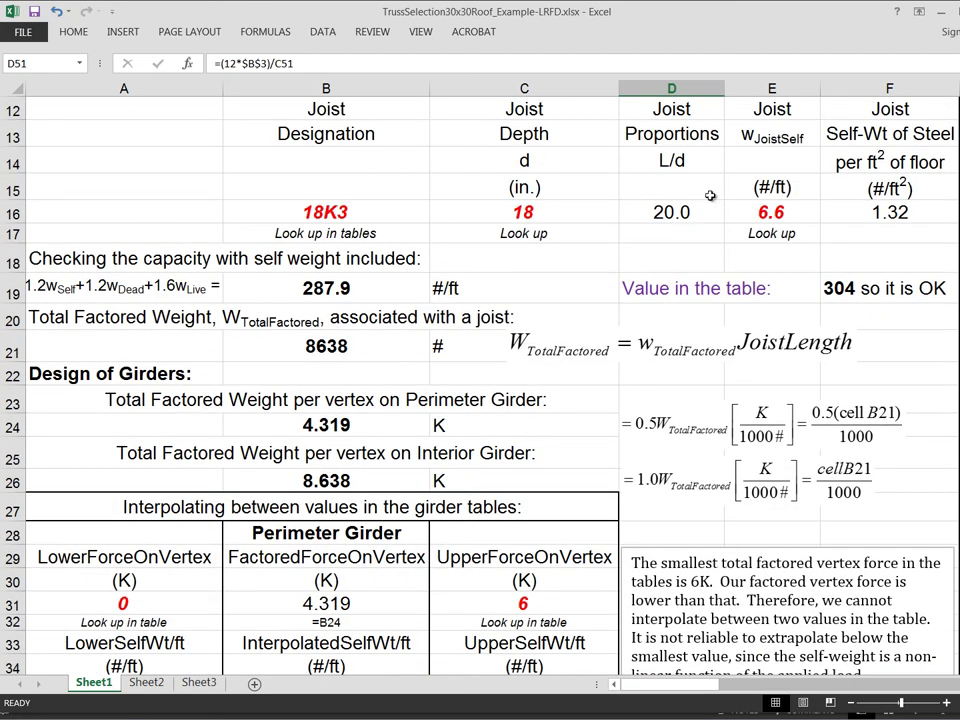
click(668, 213)
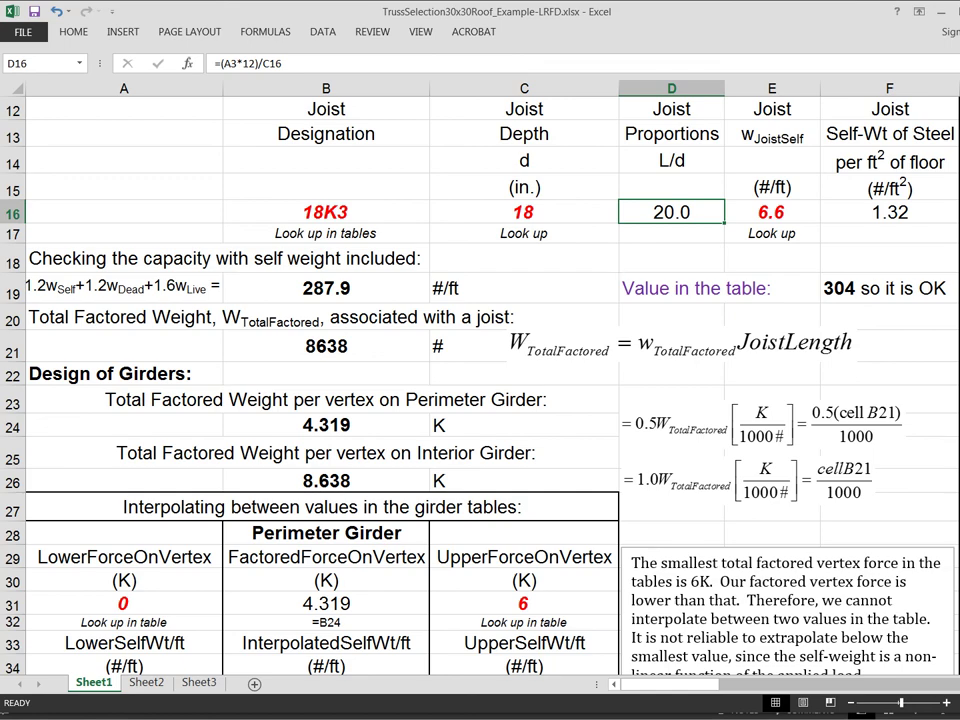
scroll(507, 438, down, 7)
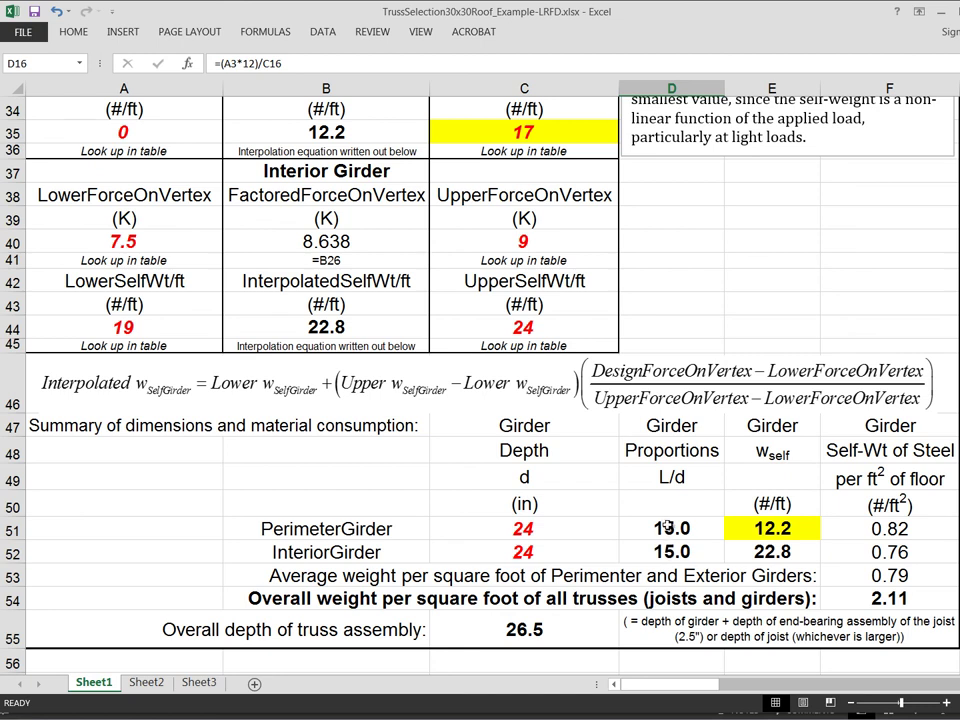
click(868, 530)
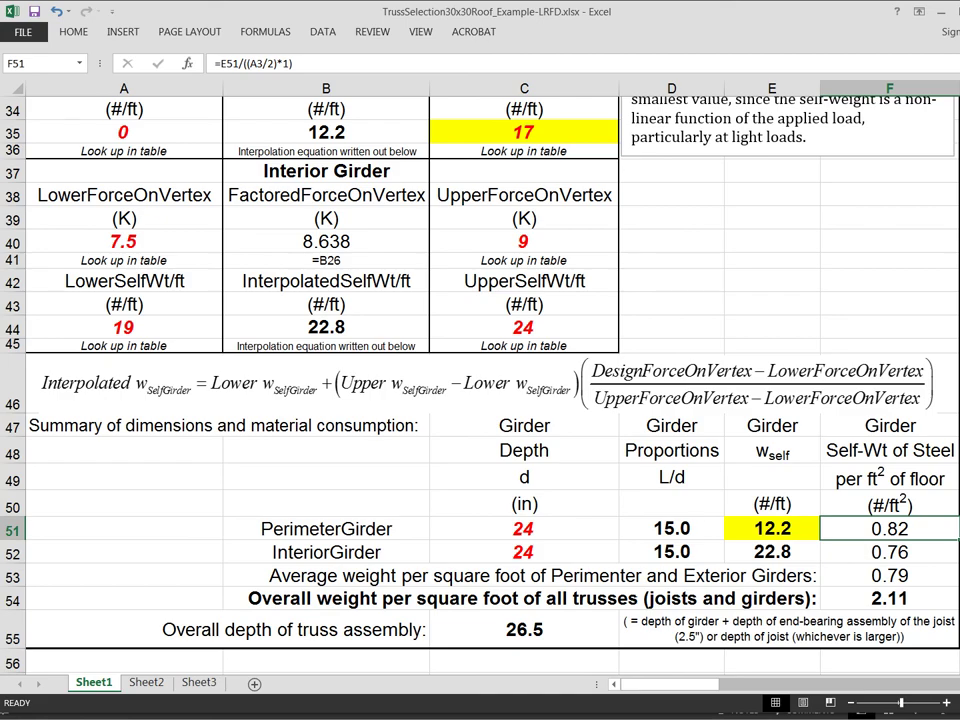
Switch to the 07.3-B-StandardTrussSelection.pptx presentation in PowerPoint and show the 07.3.C title slide on sizing roof trusses for the 30'x30' column grid.
key(alt+Tab)
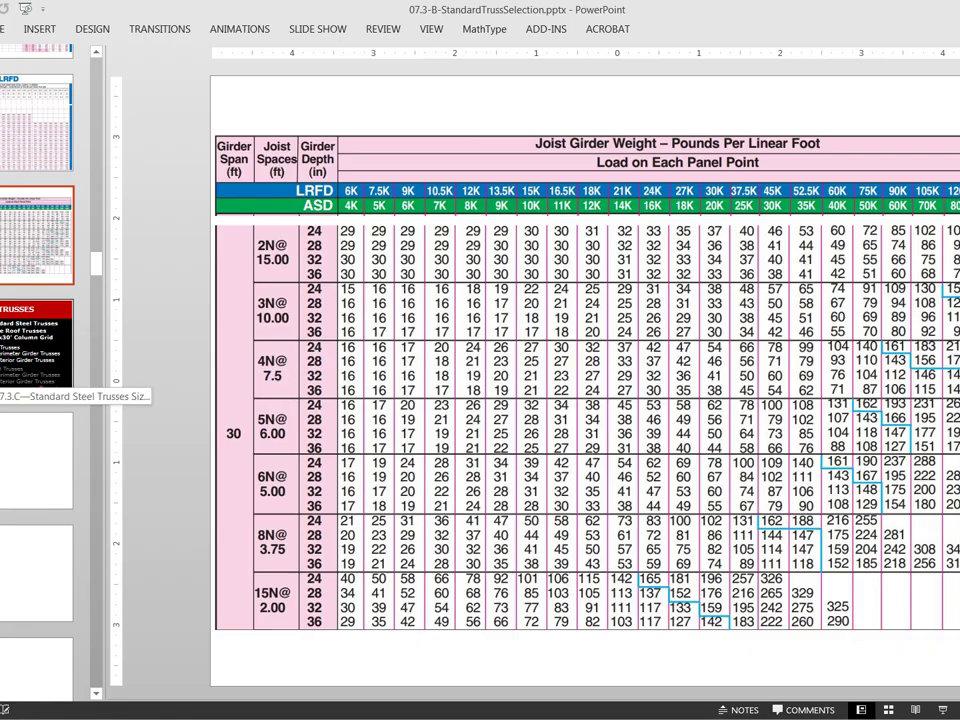
click(36, 345)
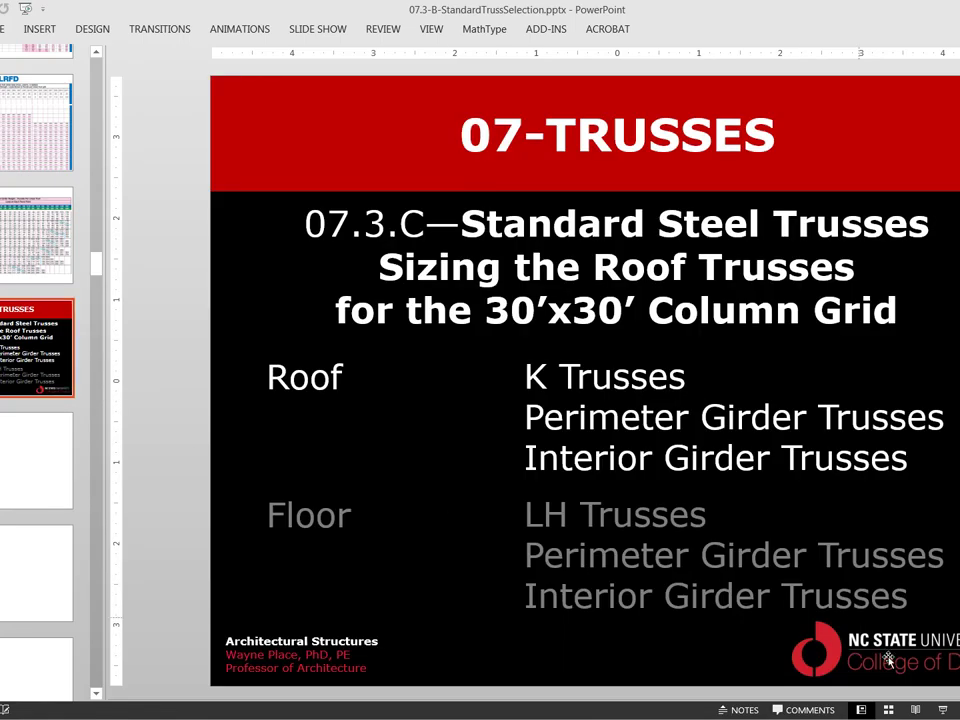